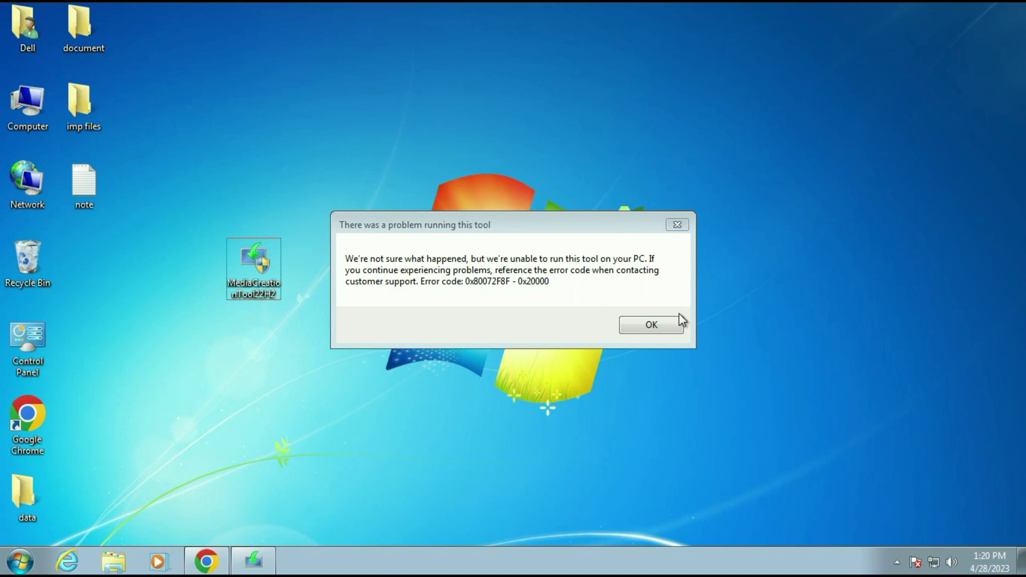
- Dismiss the tool's error message and unblock the MediaCreationTool22H2 file in its properties
{"action": "left_click", "coordinate": [664, 325]}
{"action": "left_click", "coordinate": [651, 325]}
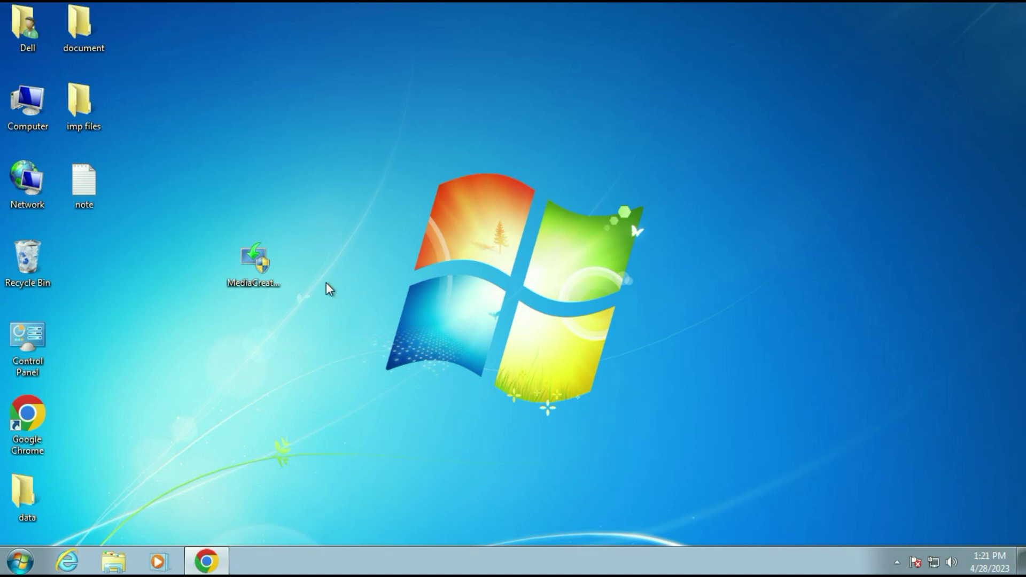
{"action": "right_click", "coordinate": [248, 262]}
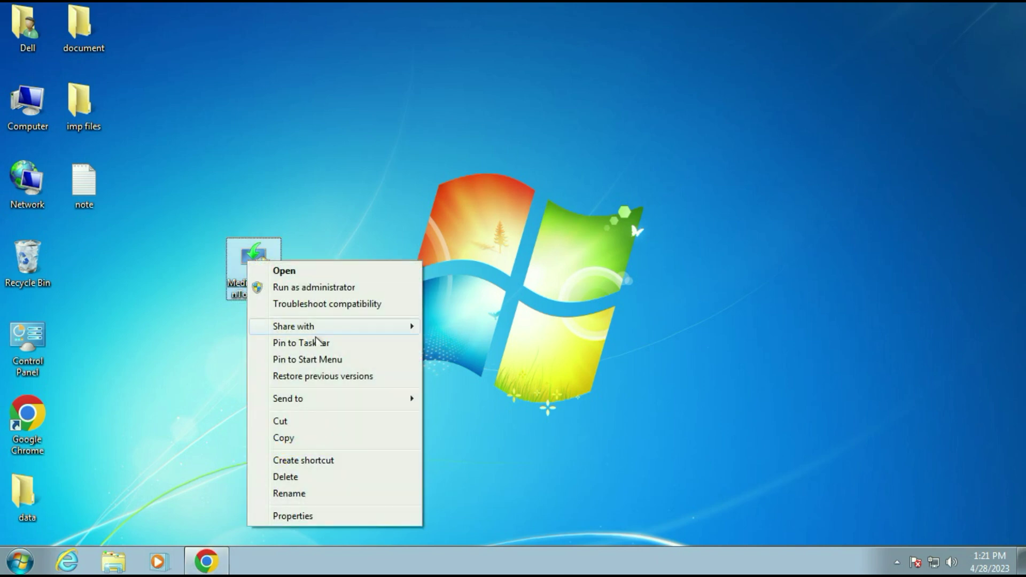
{"action": "left_click", "coordinate": [303, 516]}
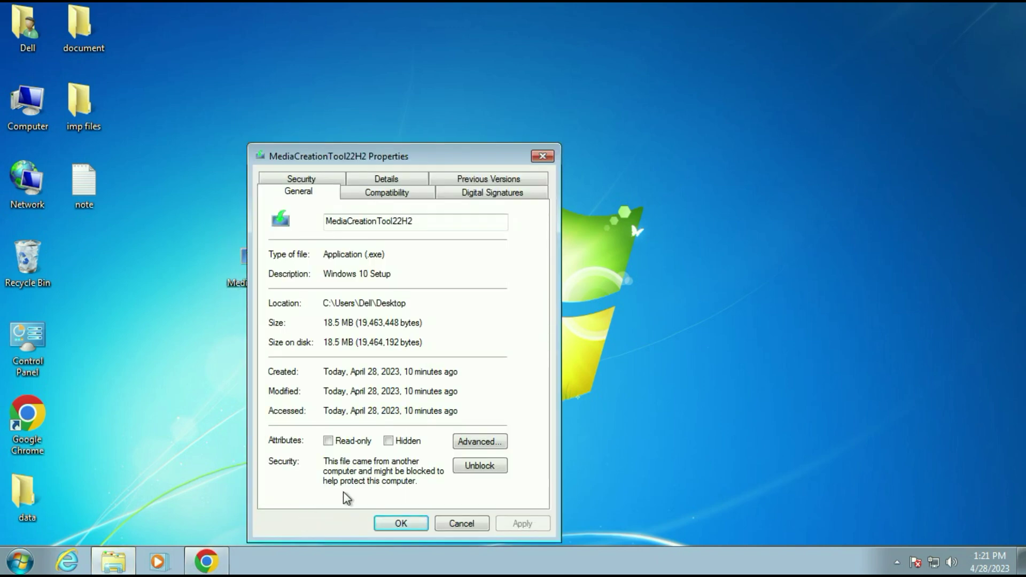
{"action": "left_click", "coordinate": [490, 469]}
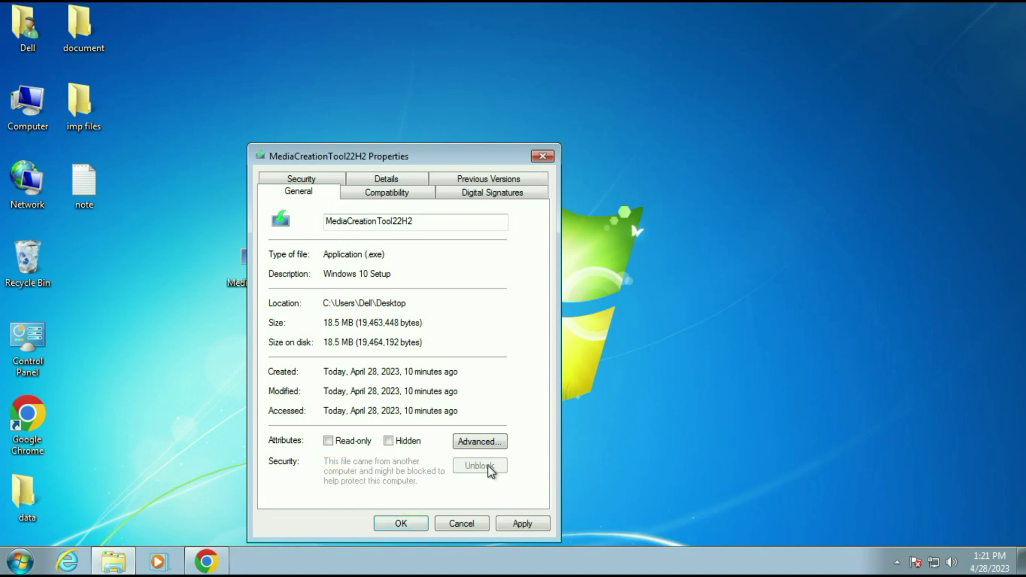
{"action": "left_click", "coordinate": [534, 526]}
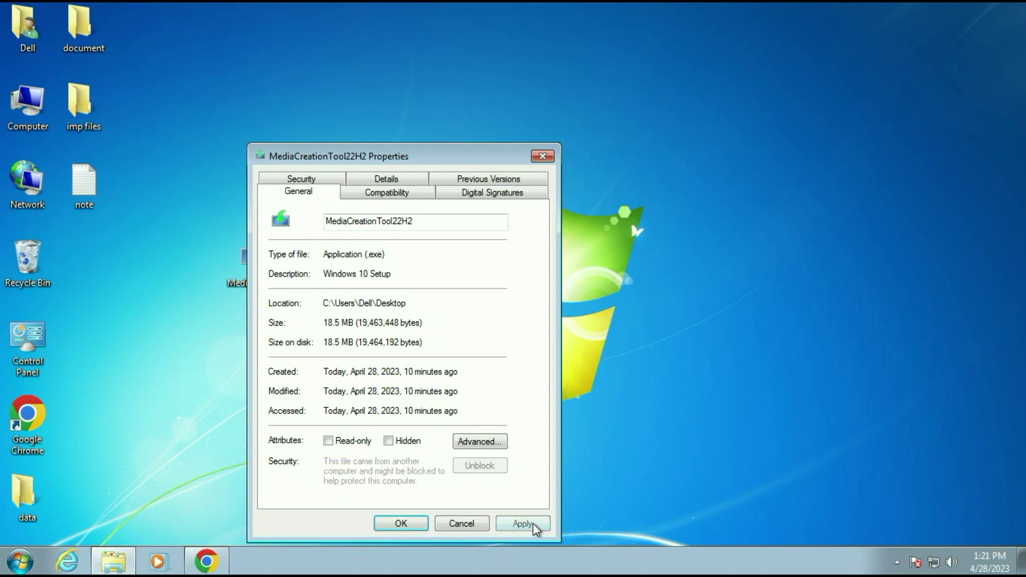
{"action": "left_click", "coordinate": [402, 525]}
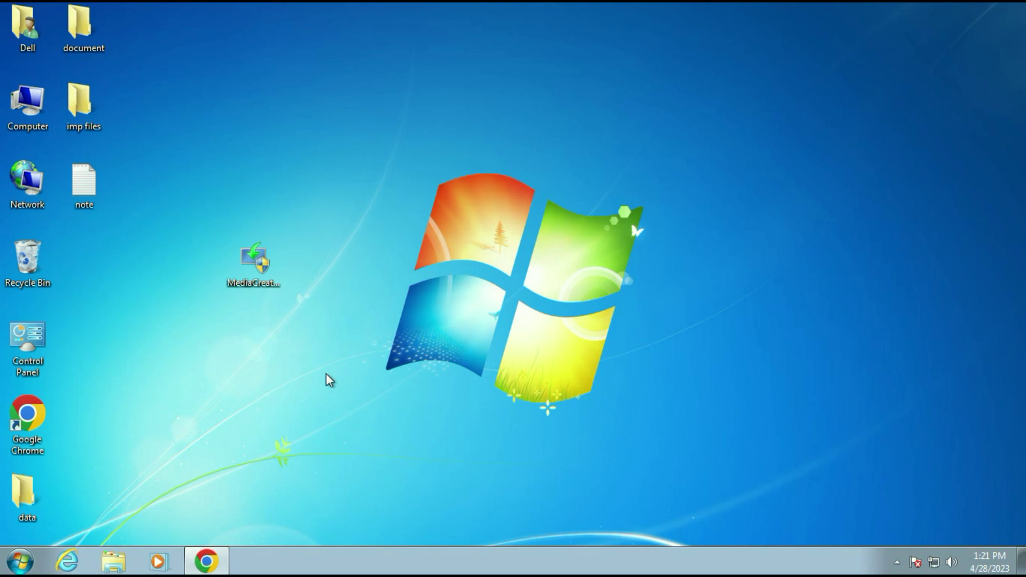
- Try to run MediaCreationTool22H2 as administrator, allowing it to make changes to the computer
{"action": "right_click", "coordinate": [265, 274]}
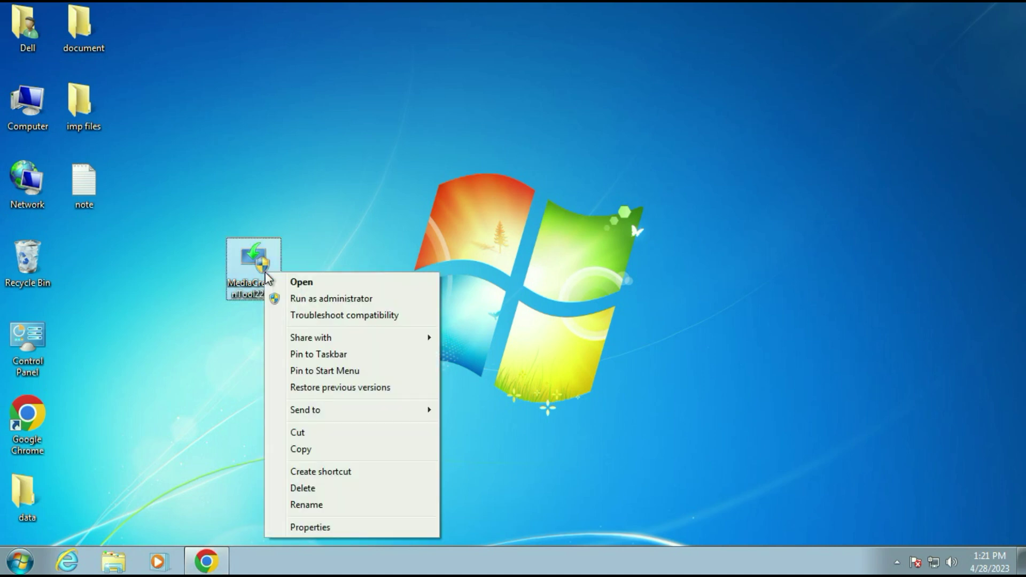
{"action": "left_click", "coordinate": [373, 300]}
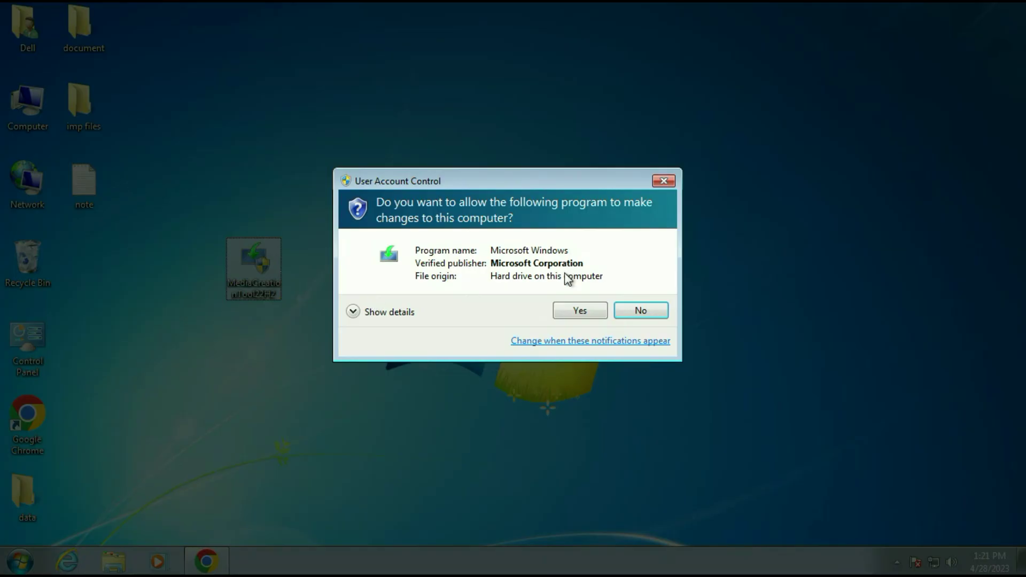
{"action": "left_click", "coordinate": [565, 312]}
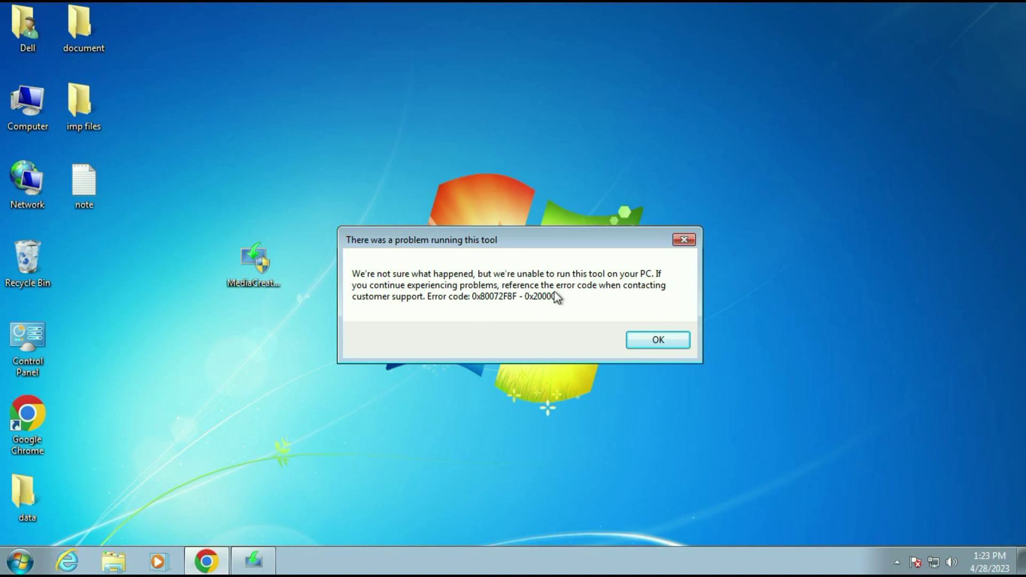
{"action": "left_click", "coordinate": [684, 241]}
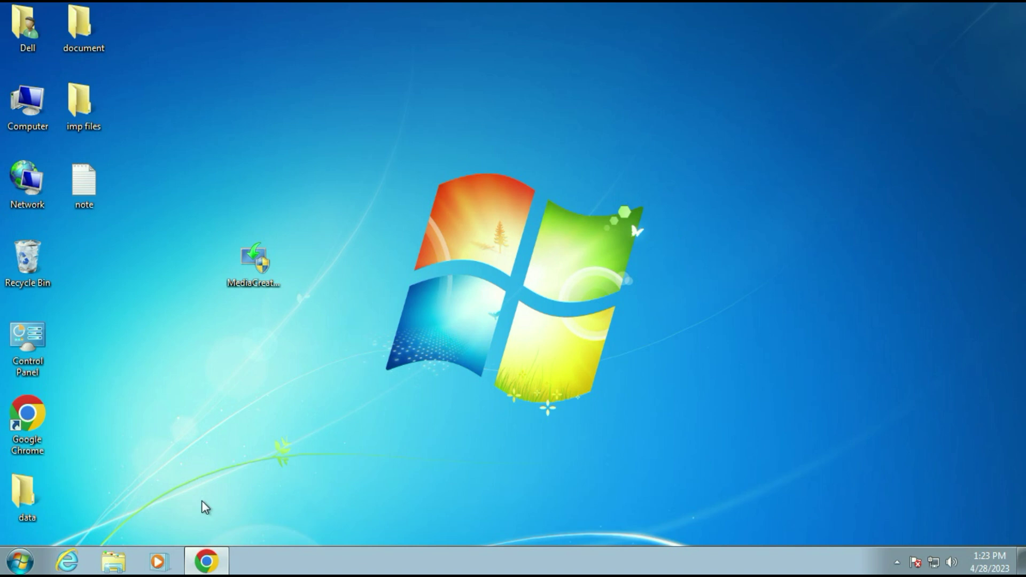
- Switch to Chrome and read what the Microsoft support article says about TLS 1.1 and TLS 1.2 support in Windows 7
{"action": "left_click", "coordinate": [222, 565]}
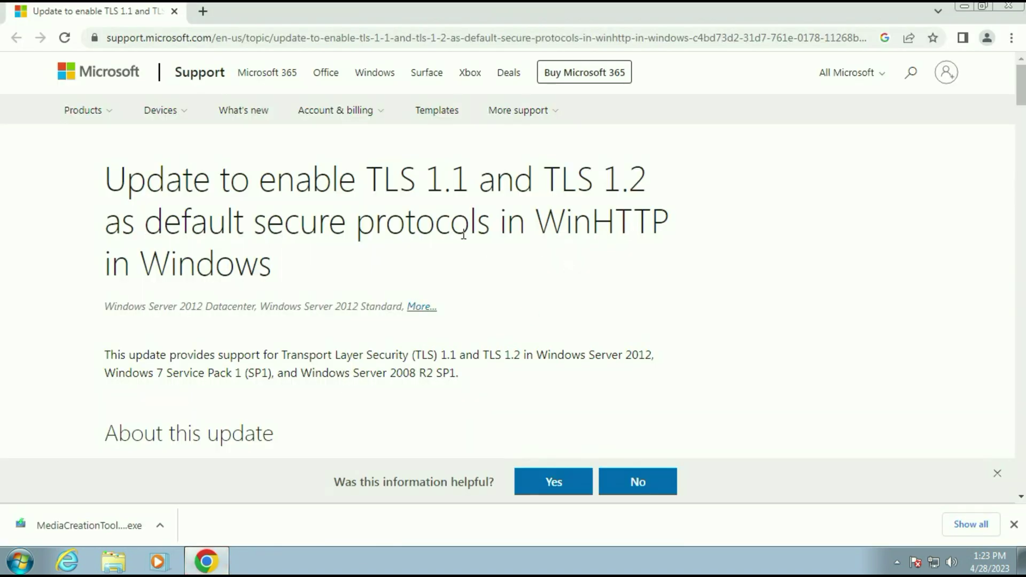
{"action": "left_click_drag", "start_coordinate": [368, 176], "coordinate": [652, 189]}
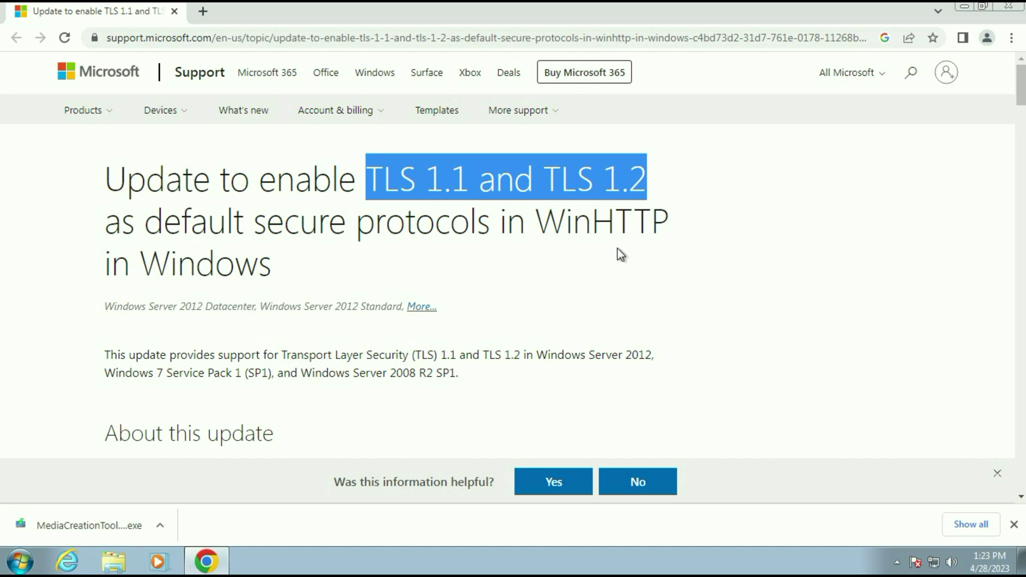
{"action": "scroll", "coordinate": [620, 255], "scroll_direction": "down", "scroll_amount": 5}
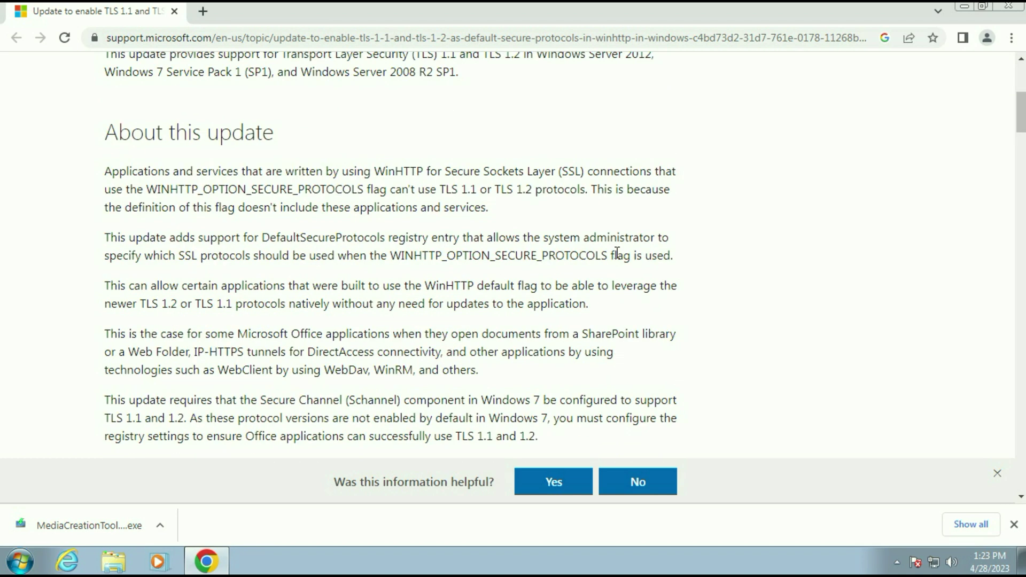
{"action": "left_click", "coordinate": [1014, 525]}
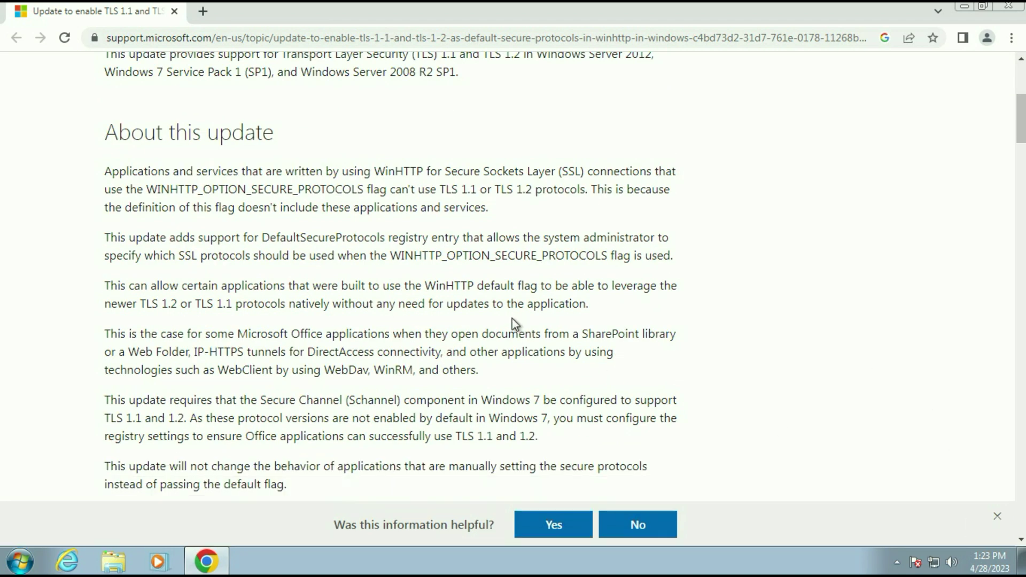
{"action": "scroll", "coordinate": [512, 318], "scroll_direction": "down", "scroll_amount": 1}
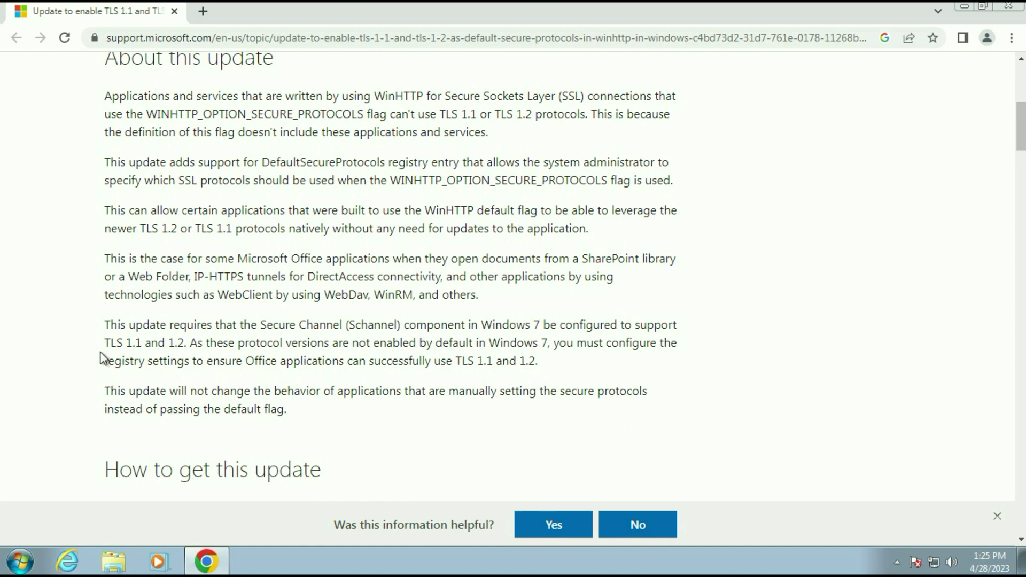
{"action": "left_click_drag", "start_coordinate": [106, 342], "coordinate": [550, 346]}
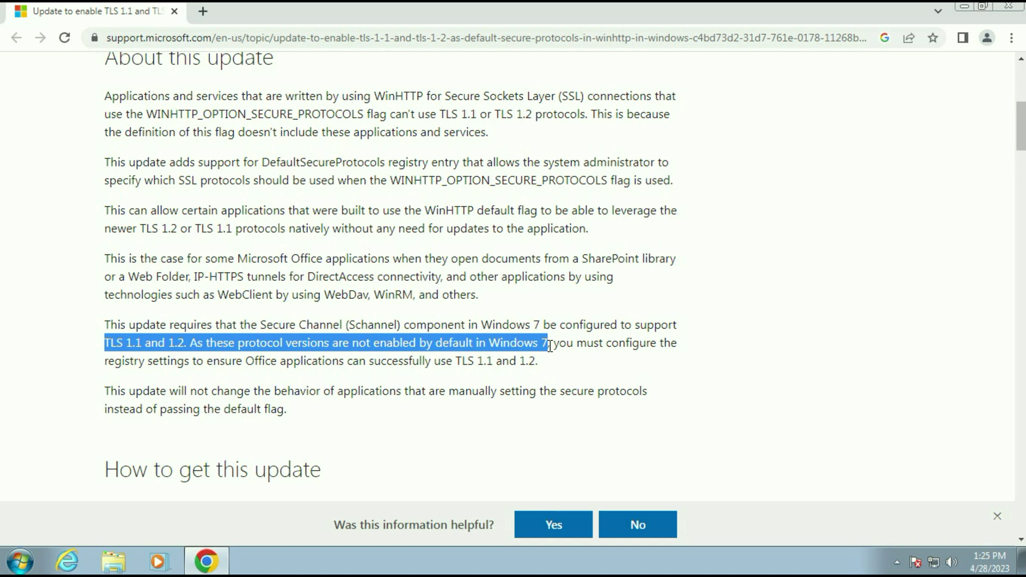
{"action": "left_click", "coordinate": [797, 299]}
{"action": "scroll", "coordinate": [796, 300], "scroll_direction": "up", "scroll_amount": 7}
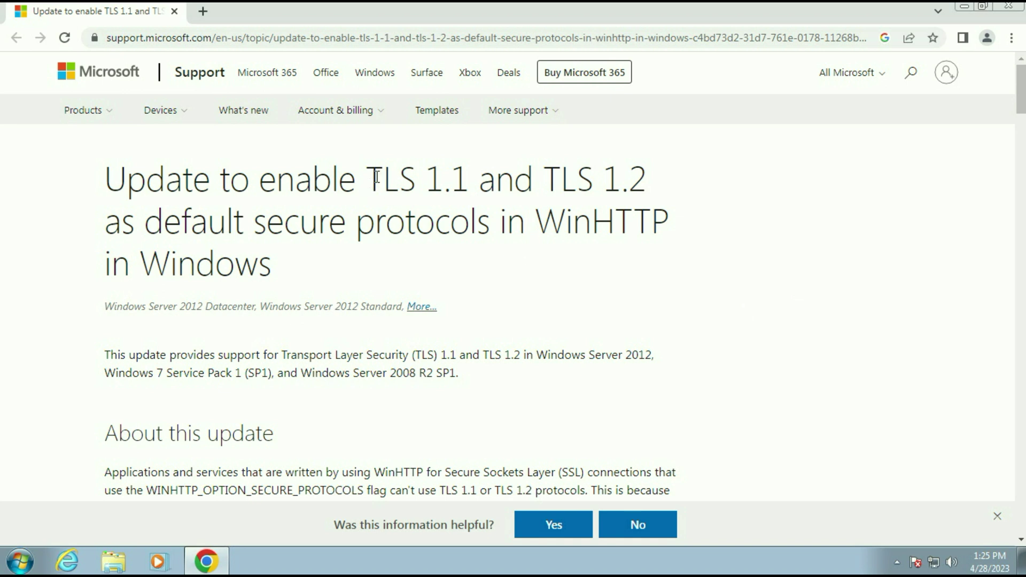
{"action": "left_click_drag", "start_coordinate": [378, 176], "coordinate": [650, 170]}
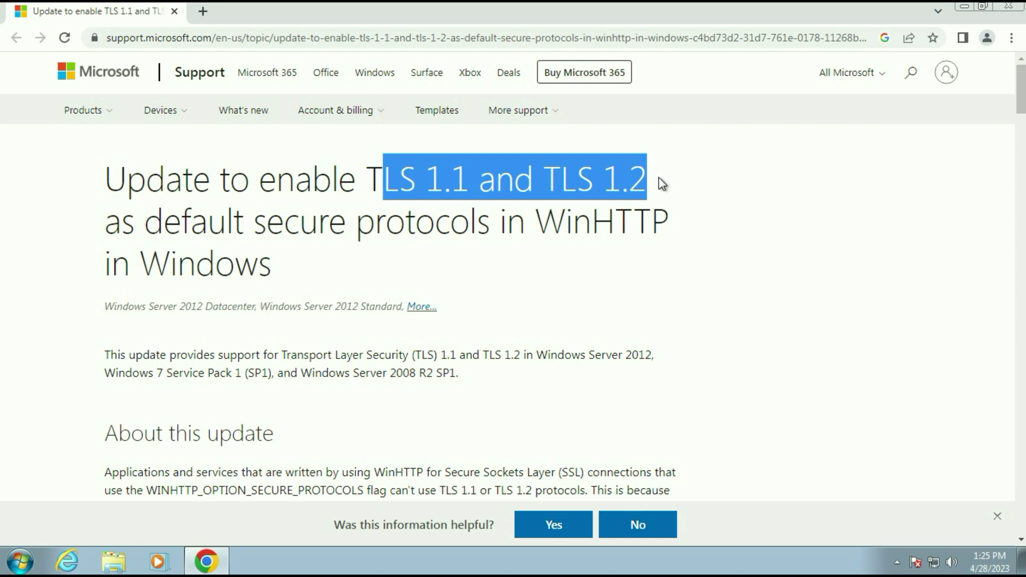
{"action": "left_click", "coordinate": [662, 322]}
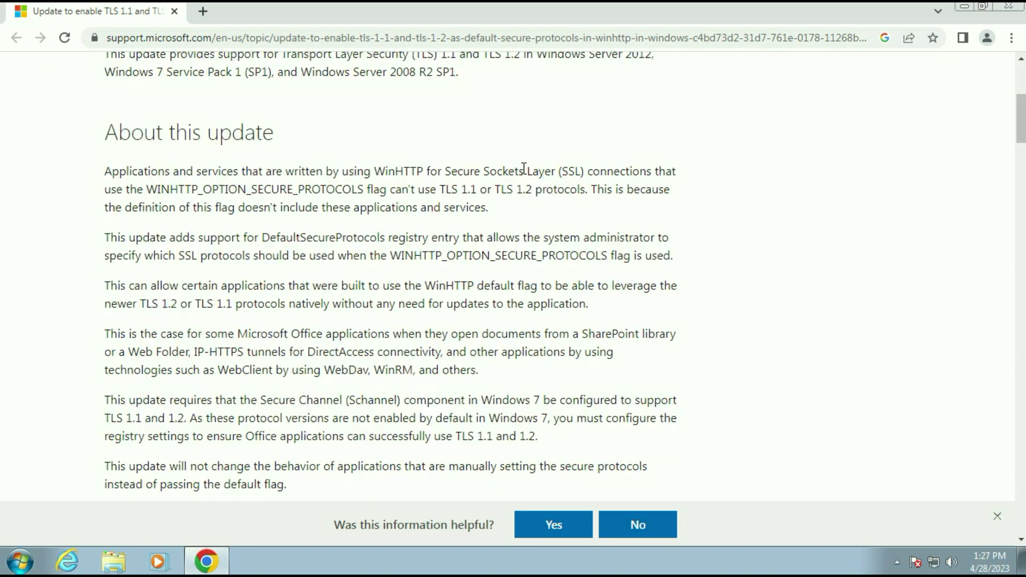
- Examine the article's section on how to get the update, focusing on Method 1: Windows Update
{"action": "scroll", "coordinate": [524, 169], "scroll_direction": "down", "scroll_amount": 7}
{"action": "scroll", "coordinate": [523, 168], "scroll_direction": "down", "scroll_amount": 3}
{"action": "scroll", "coordinate": [522, 174], "scroll_direction": "up", "scroll_amount": 1}
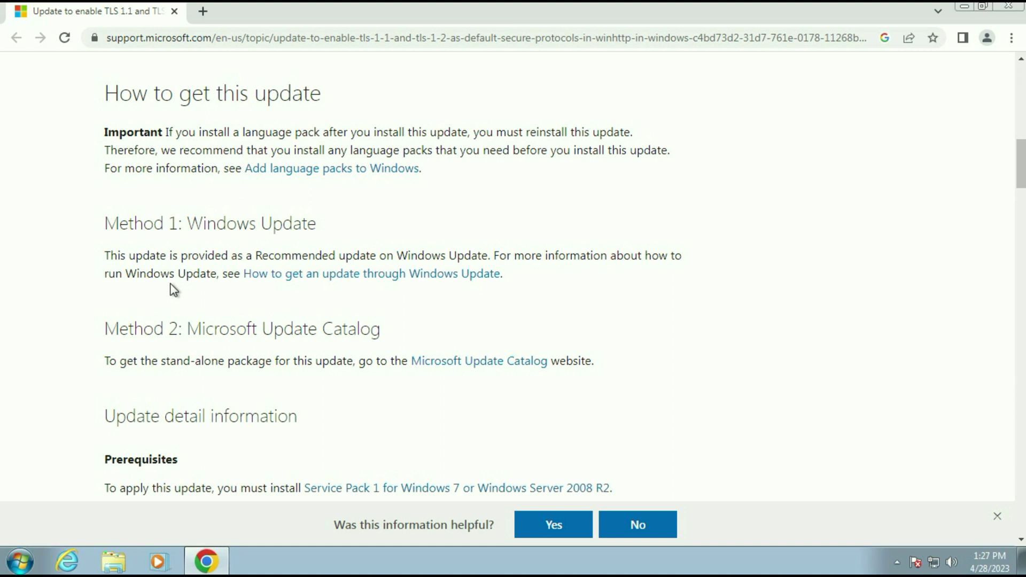
{"action": "left_click_drag", "start_coordinate": [111, 220], "coordinate": [319, 216]}
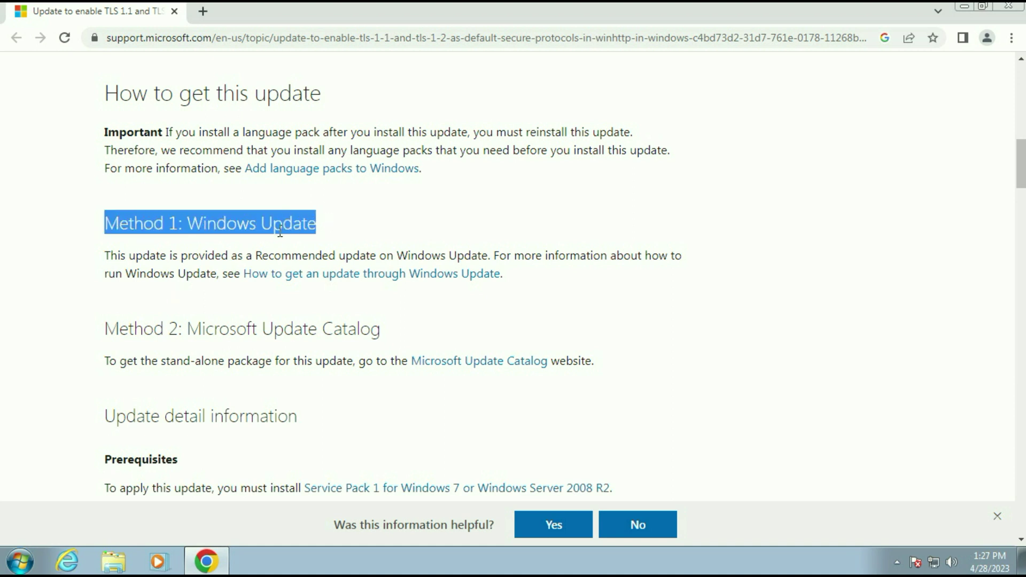
{"action": "left_click", "coordinate": [311, 227]}
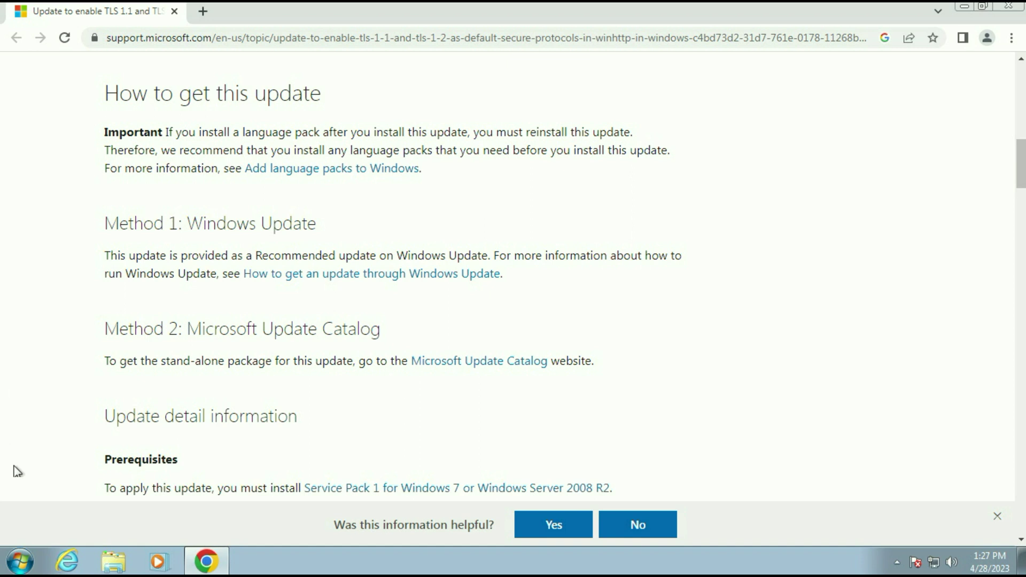
- Show the Control Panel items as small icons and turn on automatic updates in Windows Update
{"action": "left_click", "coordinate": [22, 564]}
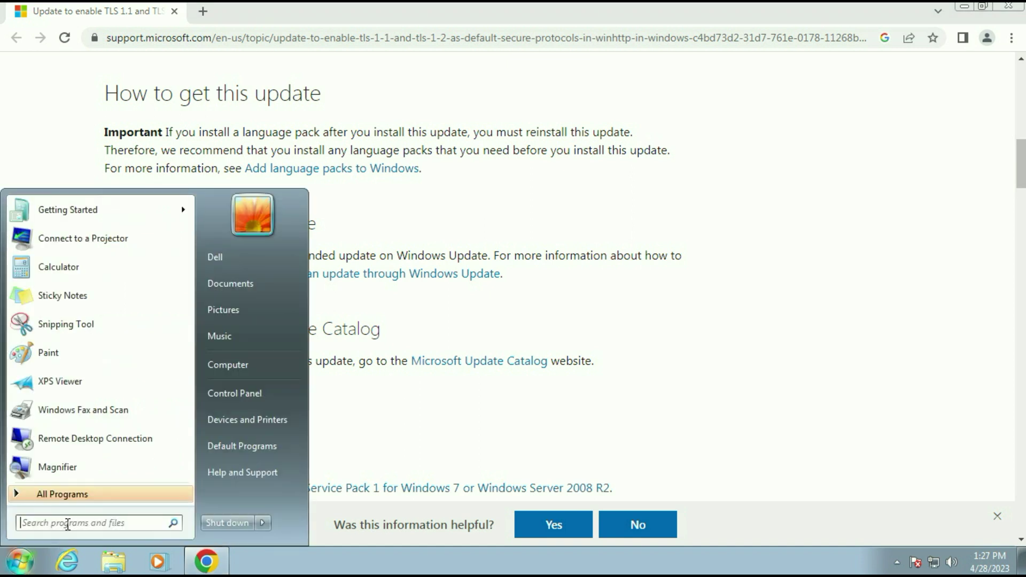
{"action": "left_click", "coordinate": [233, 393]}
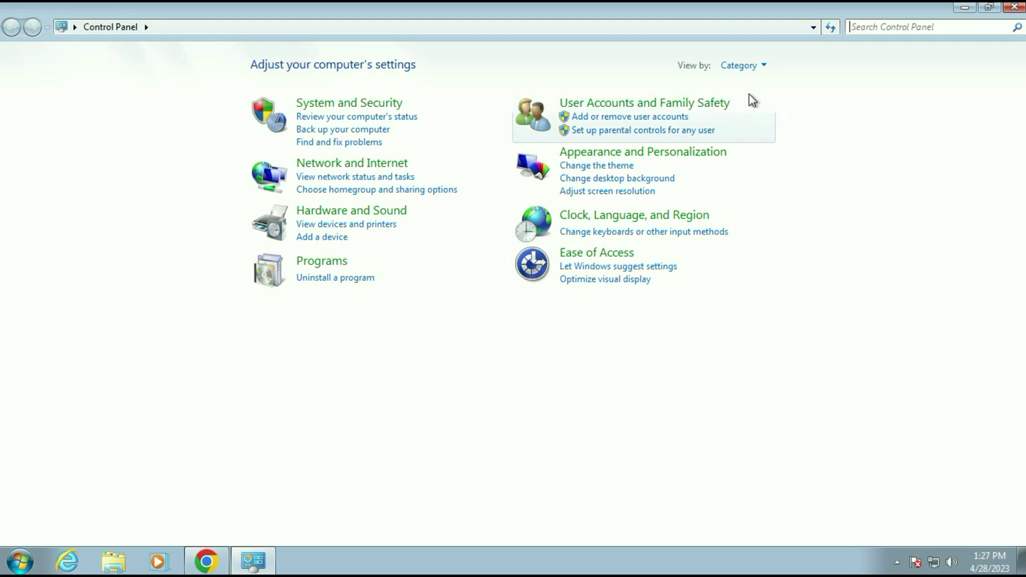
{"action": "left_click", "coordinate": [746, 66]}
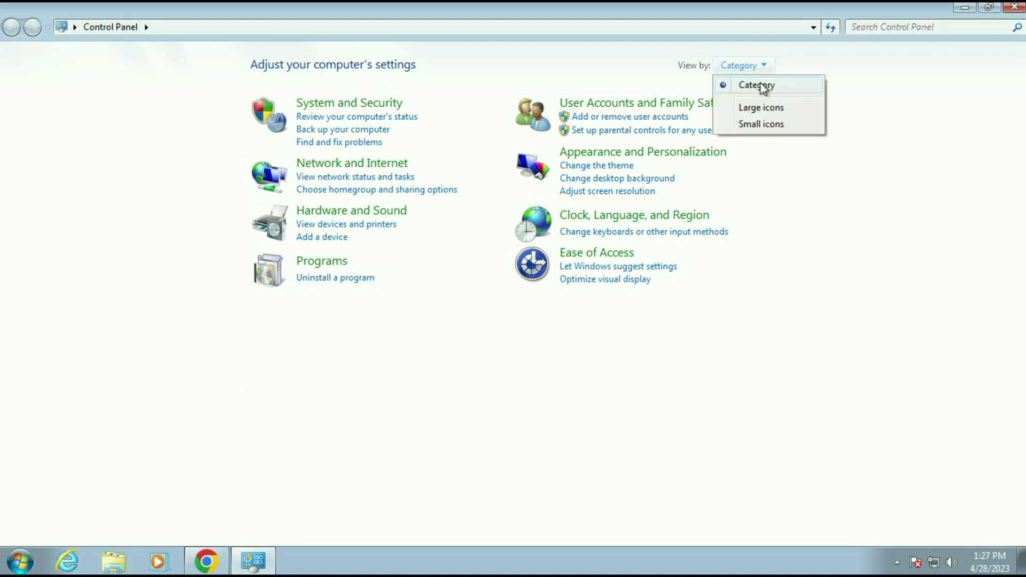
{"action": "left_click", "coordinate": [753, 124]}
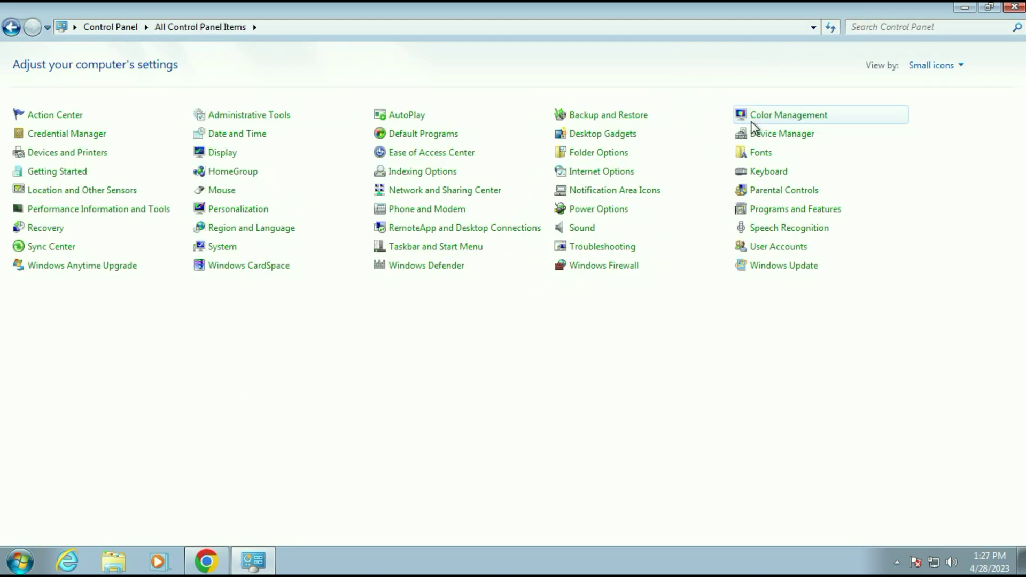
{"action": "left_click", "coordinate": [793, 271]}
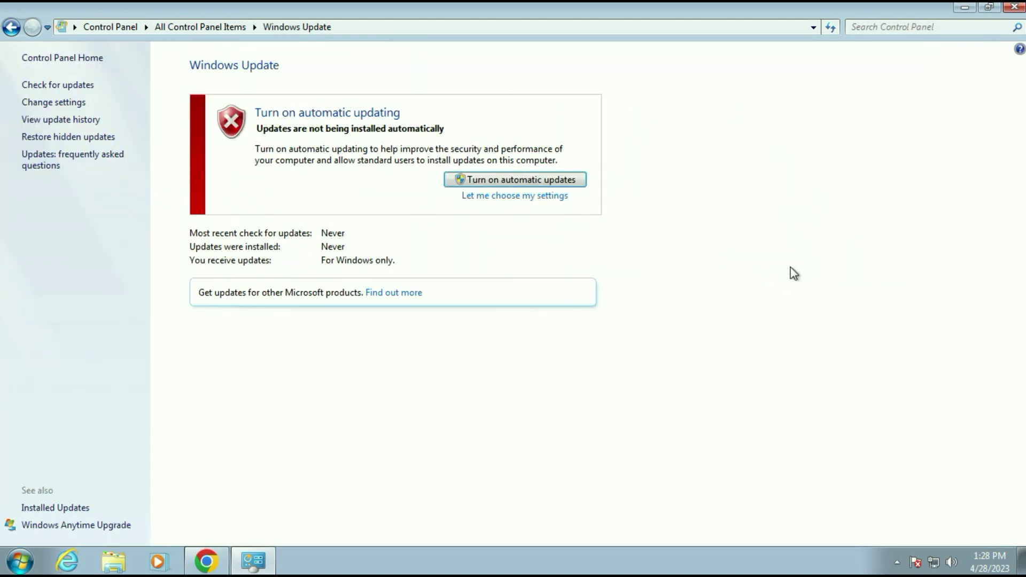
{"action": "left_click", "coordinate": [509, 181]}
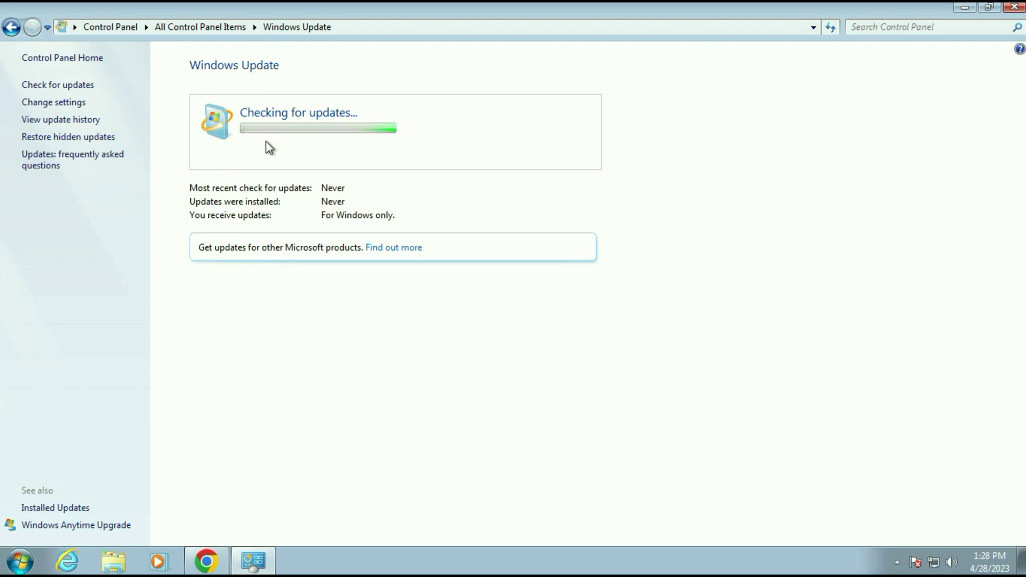
{"action": "left_click", "coordinate": [1014, 8]}
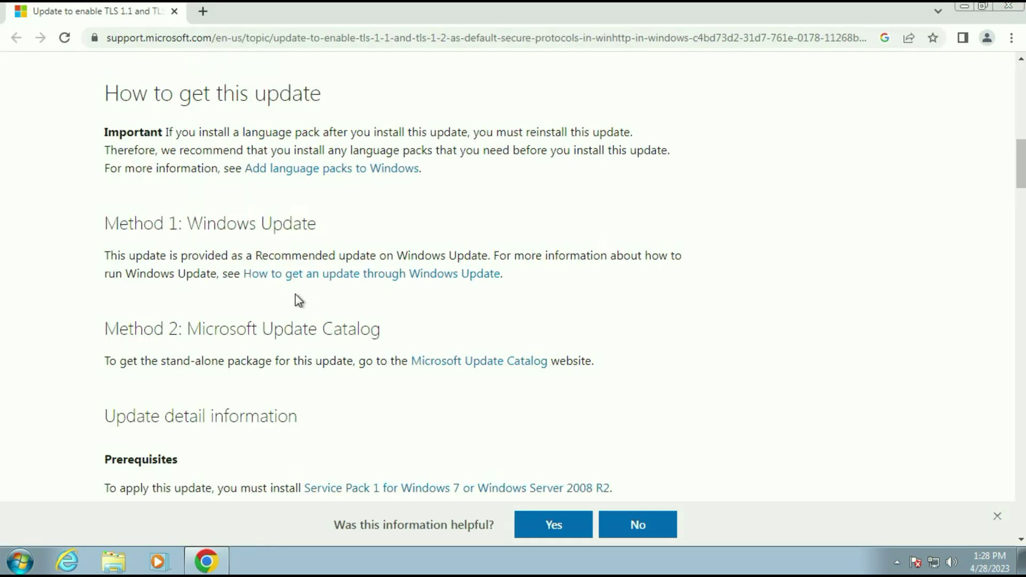
- Open the Microsoft Update Catalog page for the stand-alone package from the article's Method 2
{"action": "left_click_drag", "start_coordinate": [105, 328], "coordinate": [405, 341]}
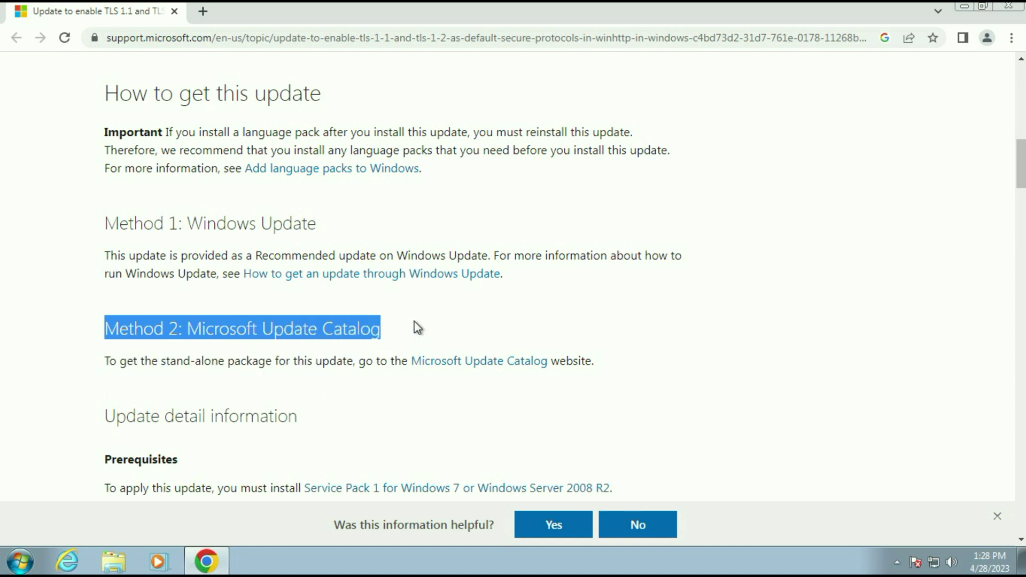
{"action": "scroll", "coordinate": [416, 328], "scroll_direction": "down", "scroll_amount": 1}
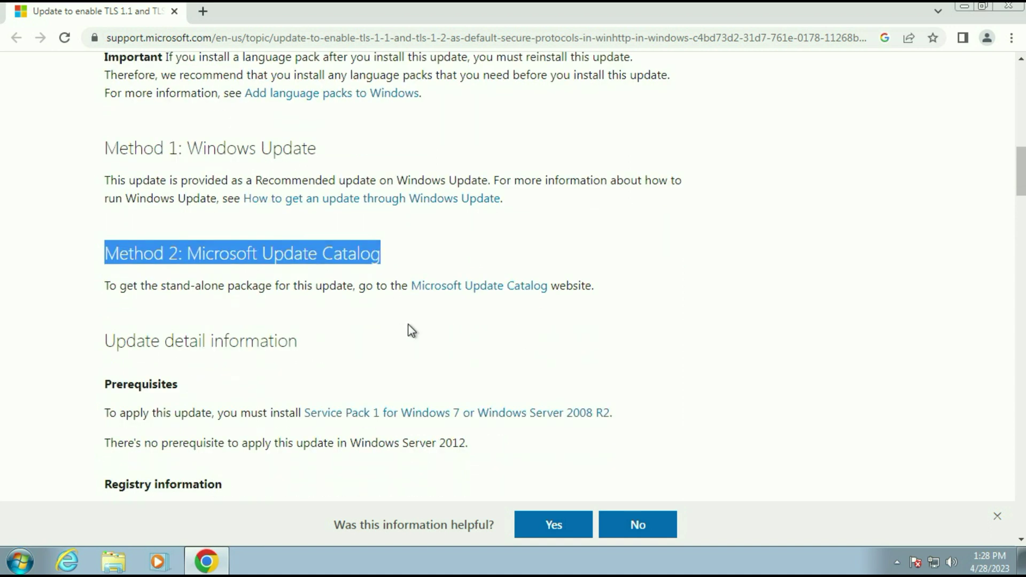
{"action": "left_click", "coordinate": [487, 288]}
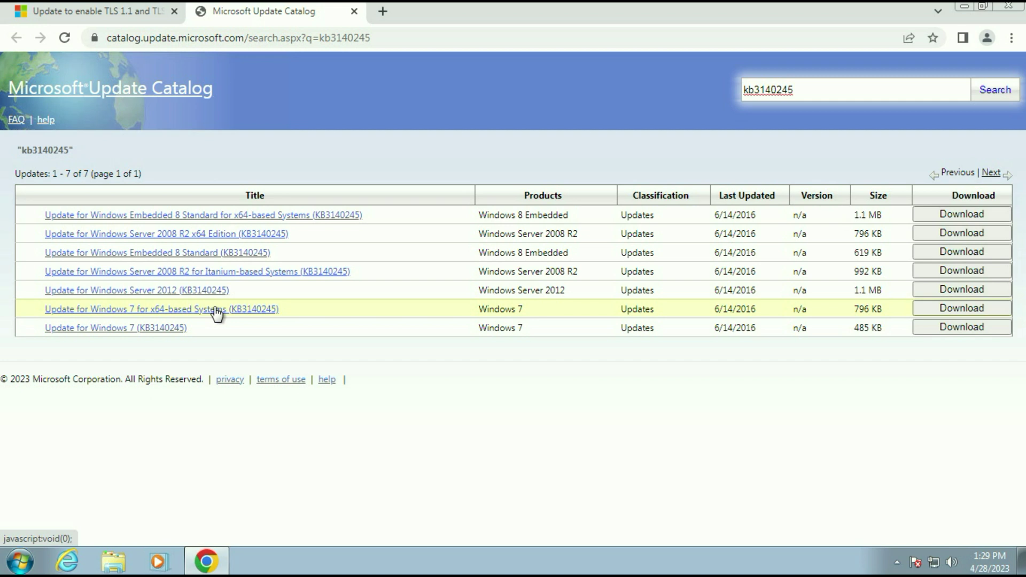
- Check the system type in the Computer properties from Windows Explorer, and return to the update catalog
{"action": "left_click", "coordinate": [114, 561]}
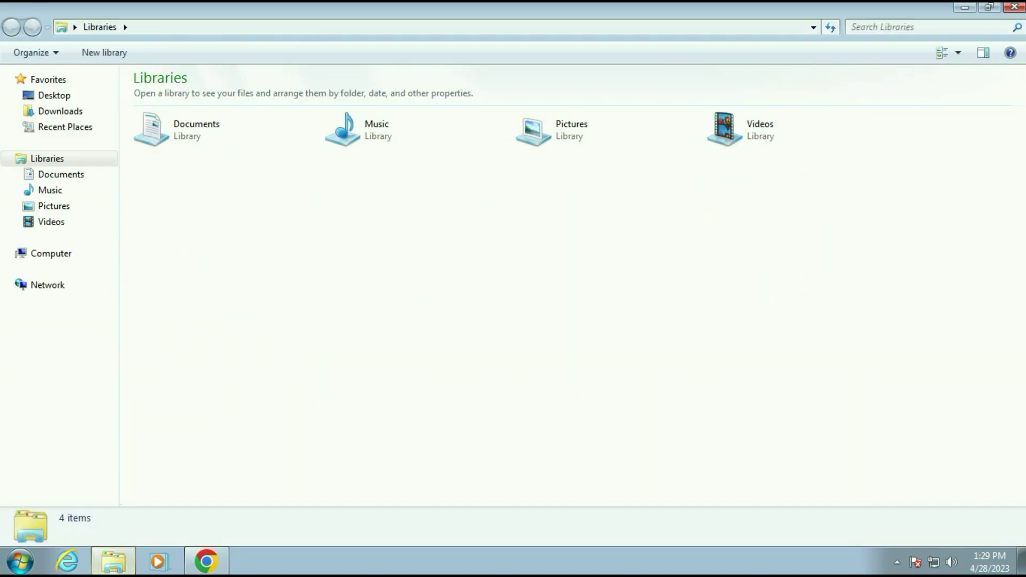
{"action": "left_click", "coordinate": [80, 255]}
{"action": "right_click", "coordinate": [447, 304]}
{"action": "left_click", "coordinate": [506, 462]}
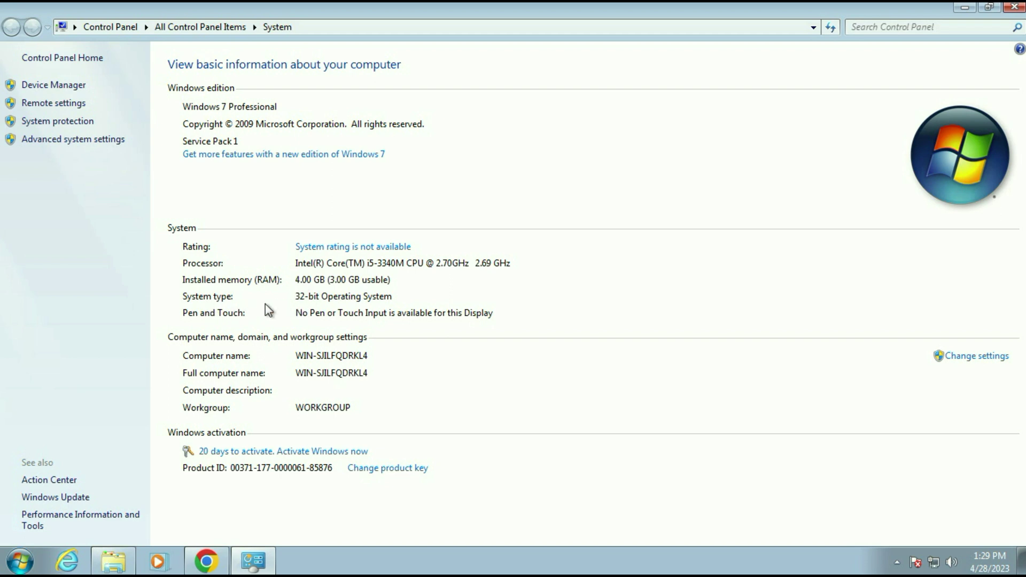
{"action": "left_click", "coordinate": [1013, 9]}
{"action": "left_click", "coordinate": [964, 7]}
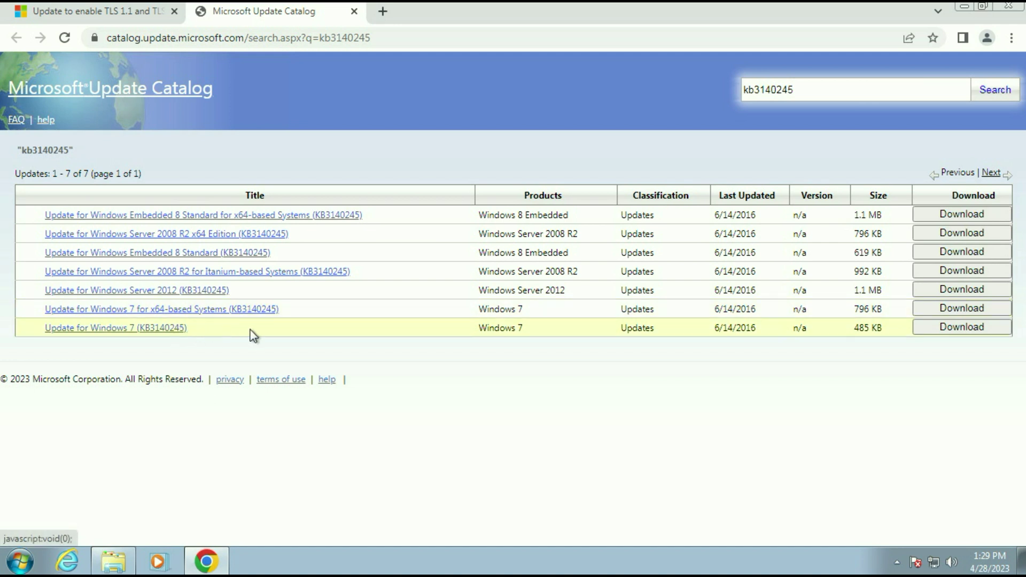
- Download the Windows 7 x86 package of update KB3140245 to the Desktop and put the download window away
{"action": "left_click", "coordinate": [964, 328]}
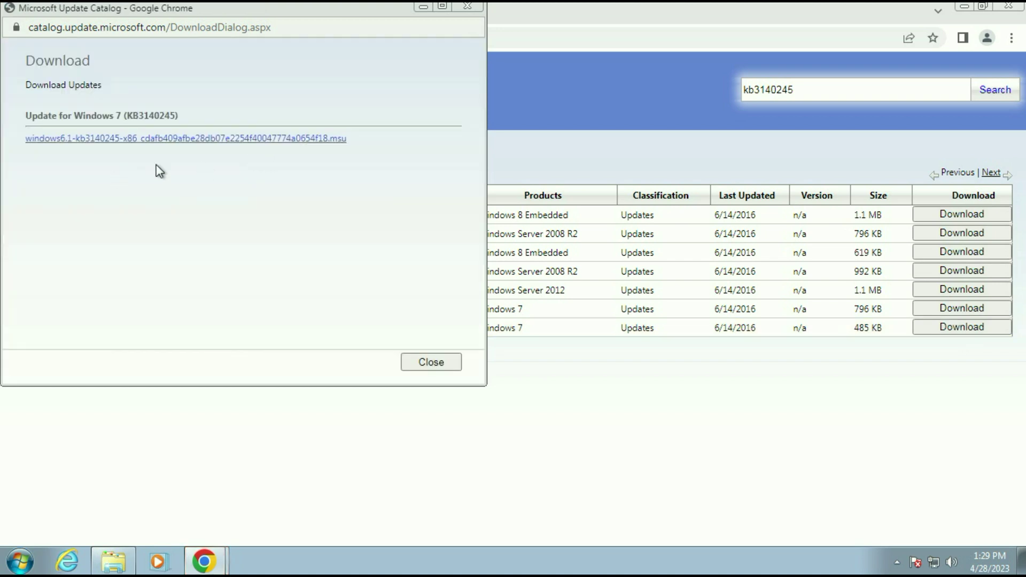
{"action": "right_click", "coordinate": [216, 138]}
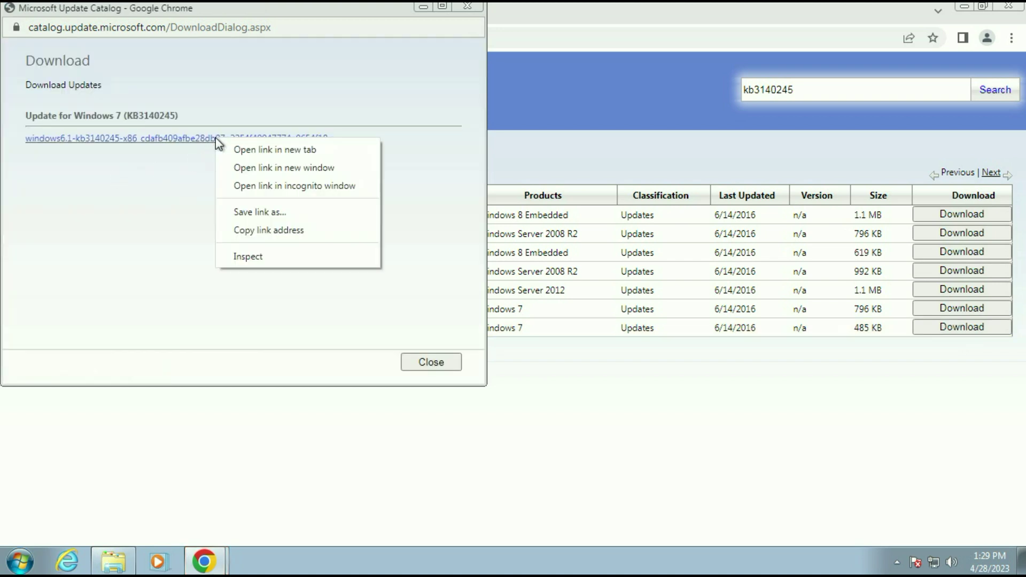
{"action": "left_click", "coordinate": [252, 214]}
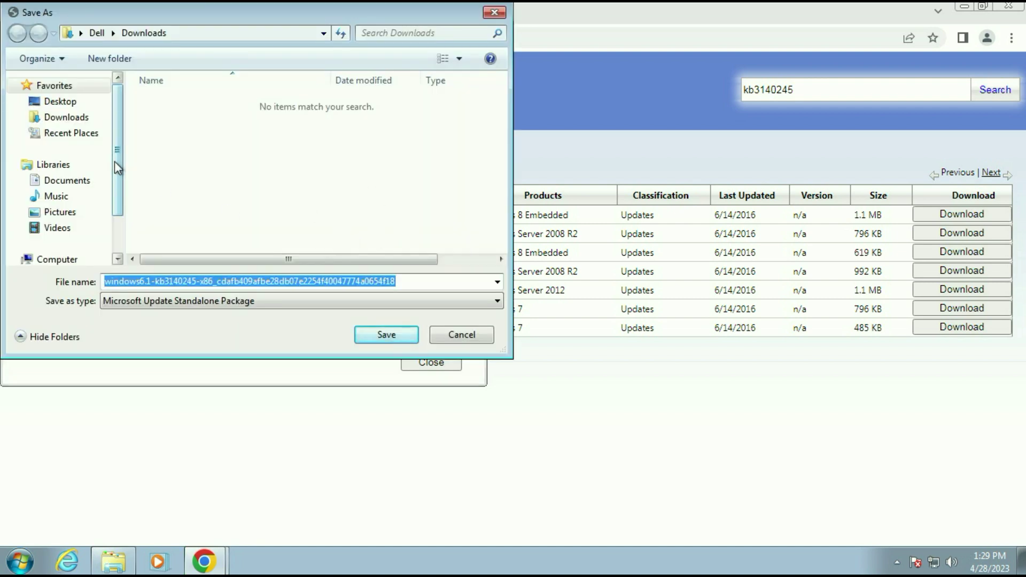
{"action": "left_click", "coordinate": [85, 103]}
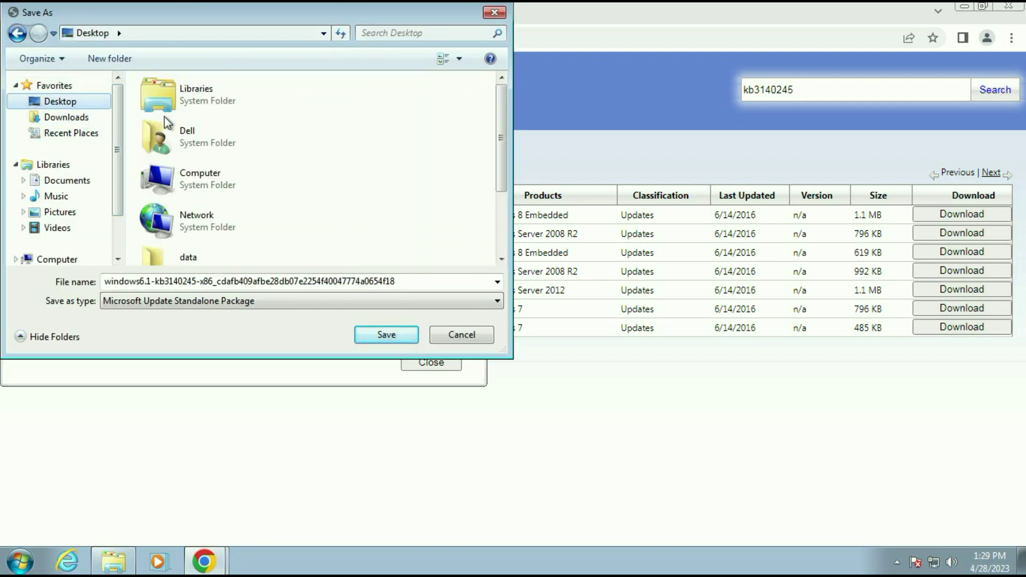
{"action": "left_click", "coordinate": [392, 333]}
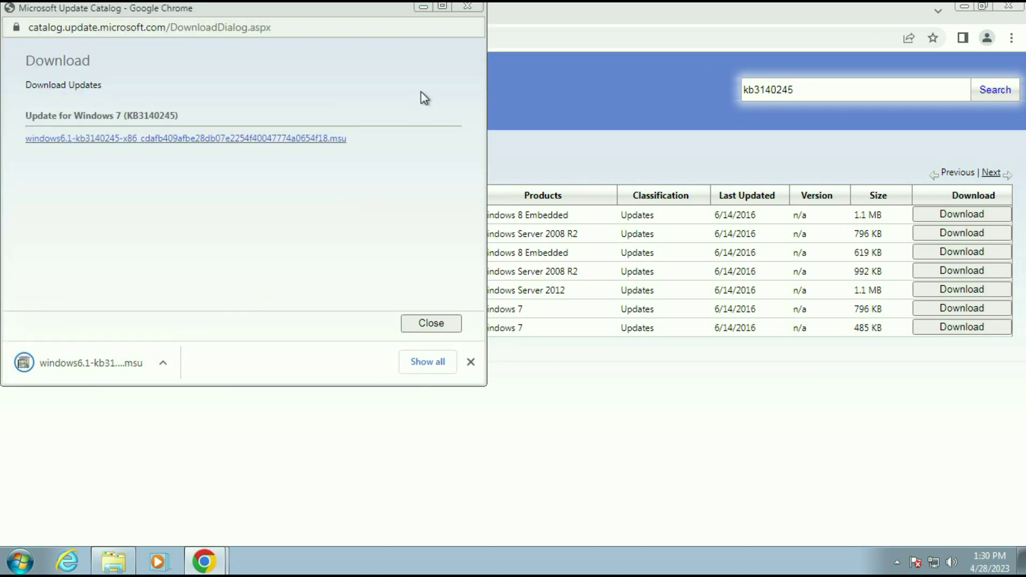
{"action": "left_click", "coordinate": [426, 8]}
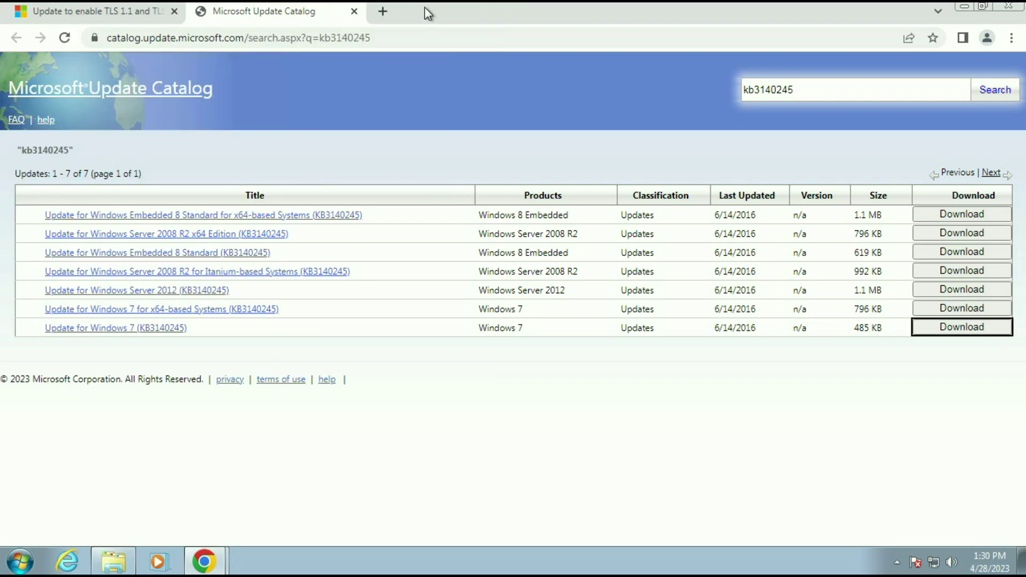
- Return to the TLS update article and go to its Easy fix section from the registry information
{"action": "left_click", "coordinate": [99, 12]}
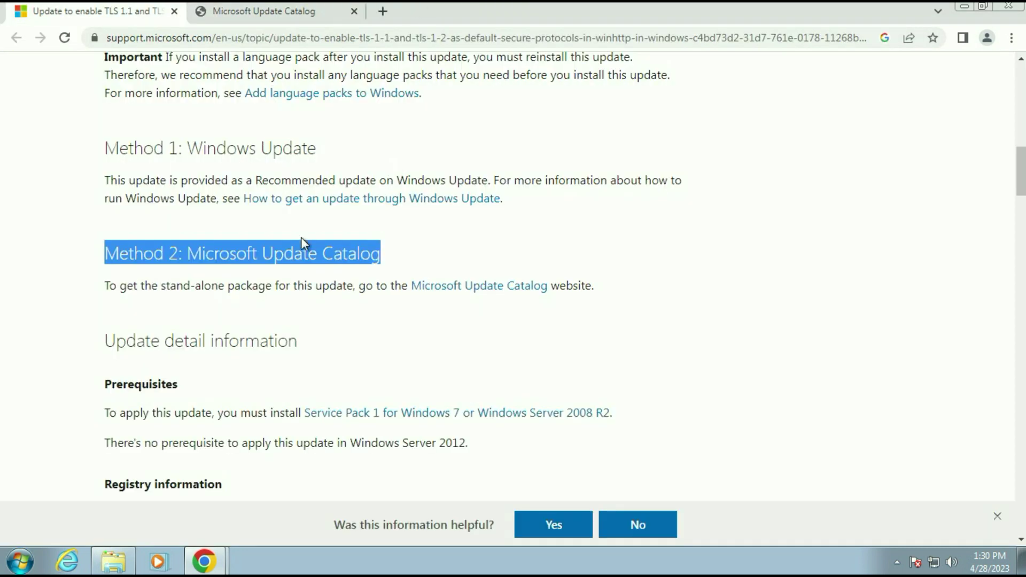
{"action": "left_click", "coordinate": [217, 264]}
{"action": "scroll", "coordinate": [292, 289], "scroll_direction": "down", "scroll_amount": 4}
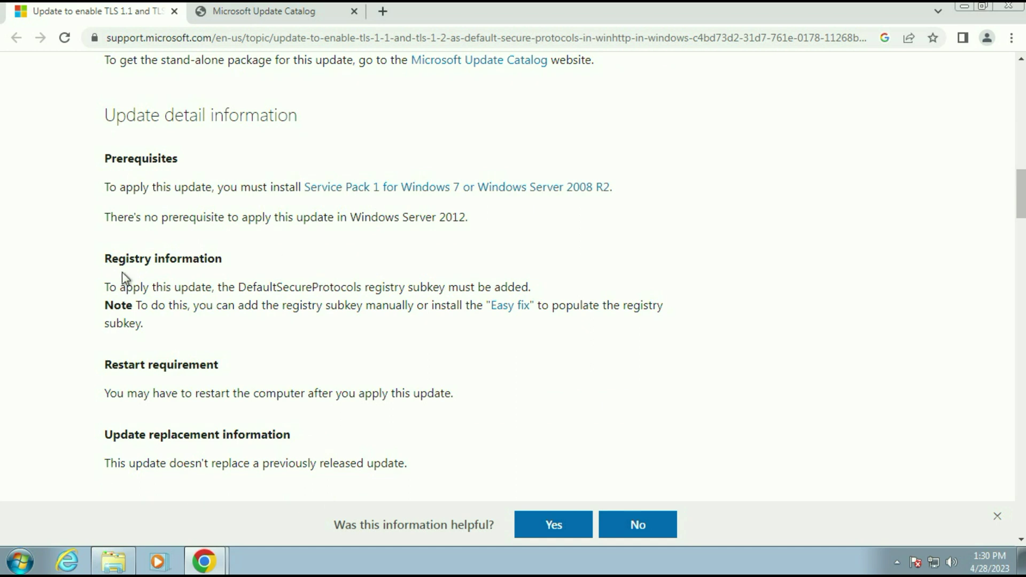
{"action": "left_click_drag", "start_coordinate": [105, 259], "coordinate": [281, 261]}
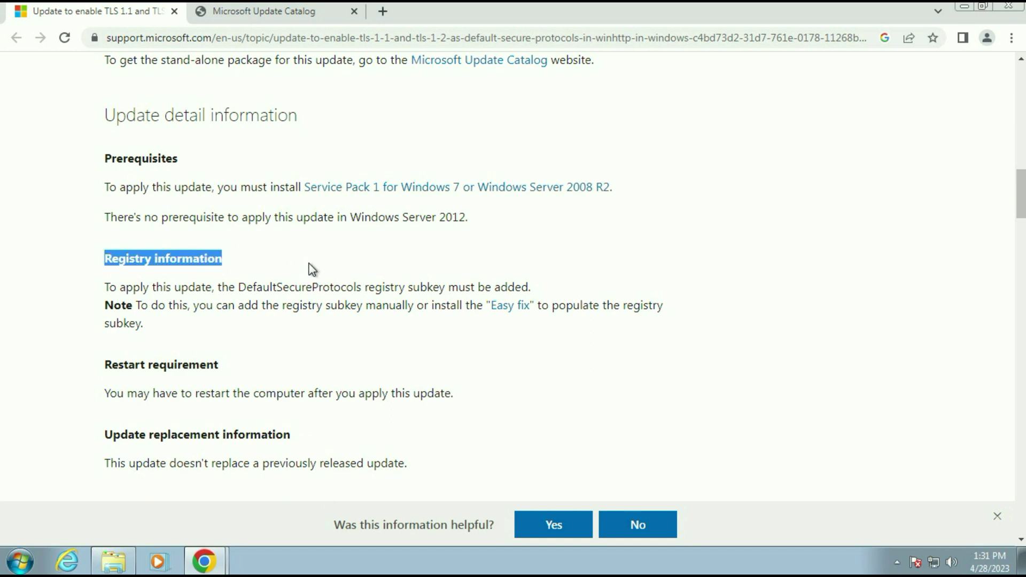
{"action": "left_click", "coordinate": [396, 333]}
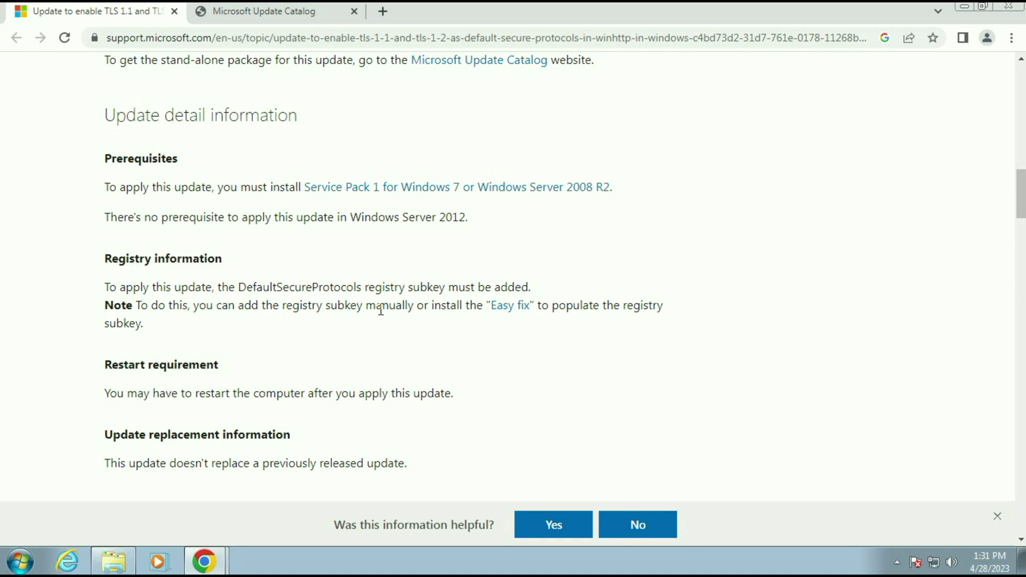
{"action": "left_click", "coordinate": [514, 312]}
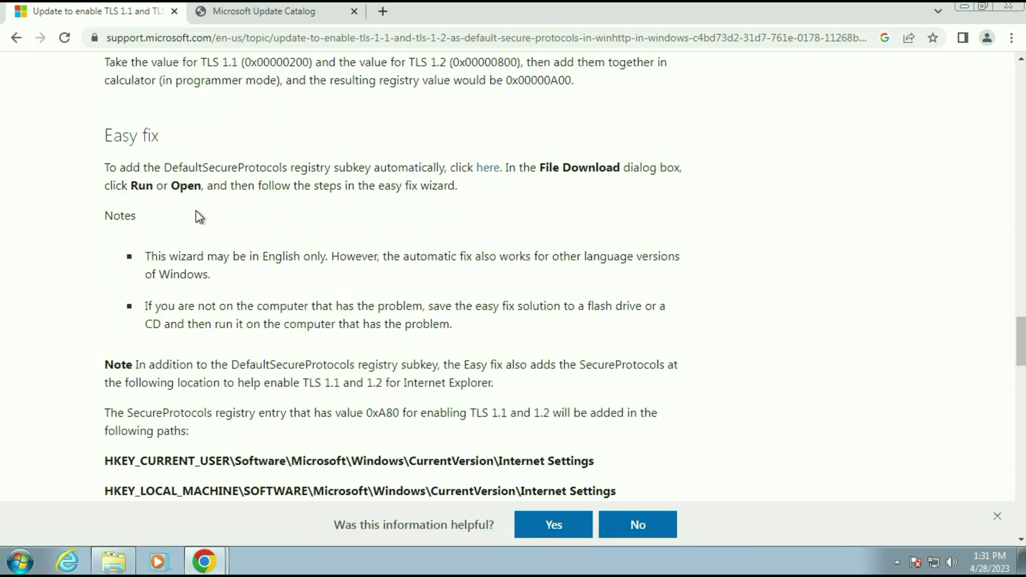
- Download the Easy fix installer that adds the DefaultSecureProtocols registry subkey automatically
{"action": "left_click_drag", "start_coordinate": [105, 136], "coordinate": [150, 124]}
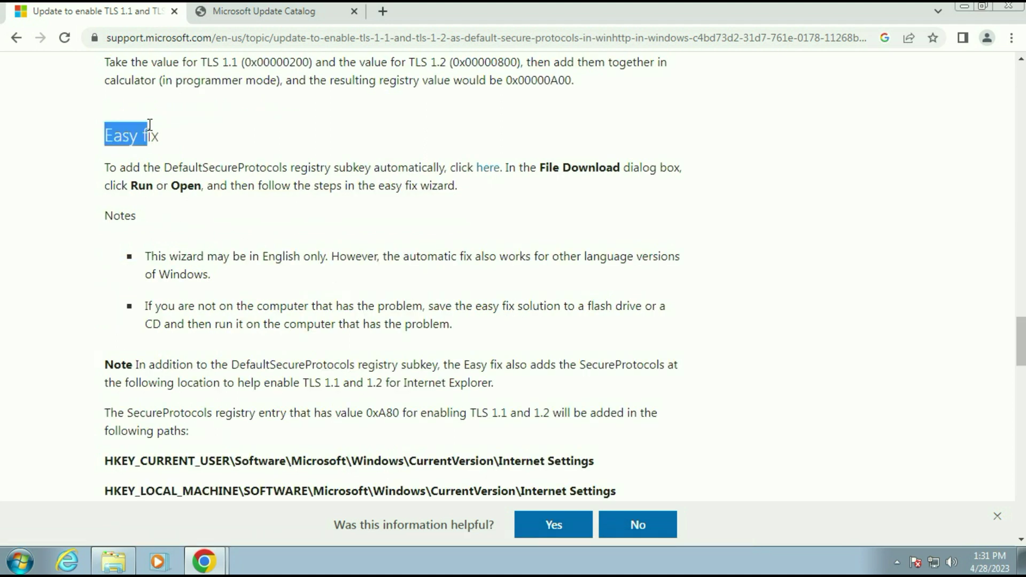
{"action": "left_click", "coordinate": [180, 136]}
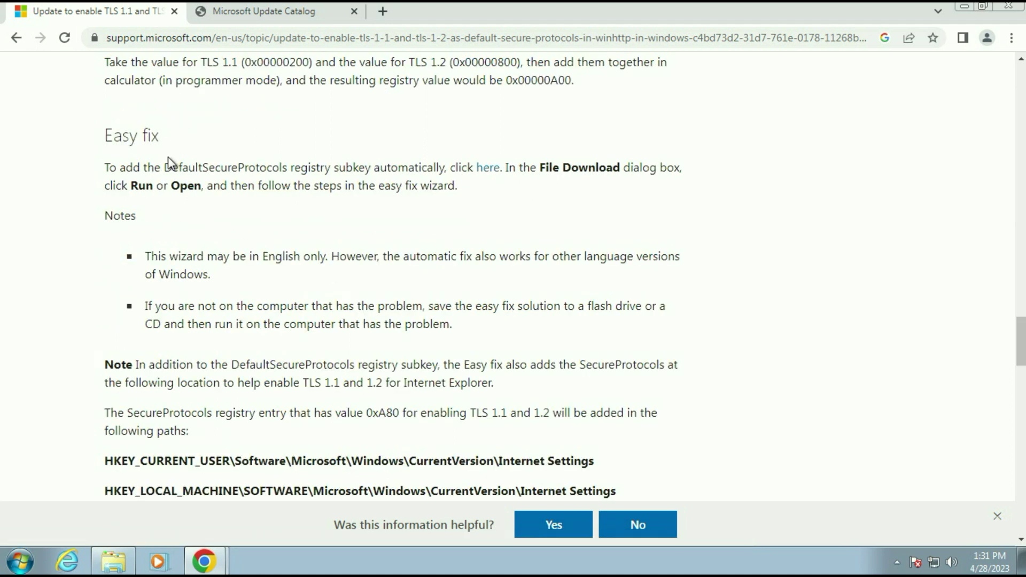
{"action": "left_click", "coordinate": [489, 169]}
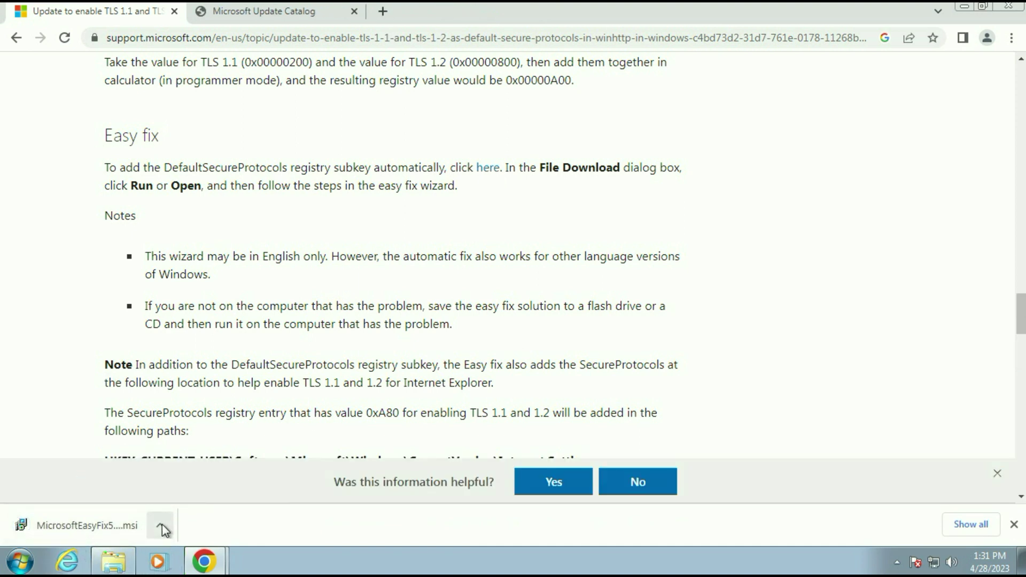
- Move the MicrosoftEasyFix51044 installer from the Downloads folder to the desktop
{"action": "left_click", "coordinate": [162, 524]}
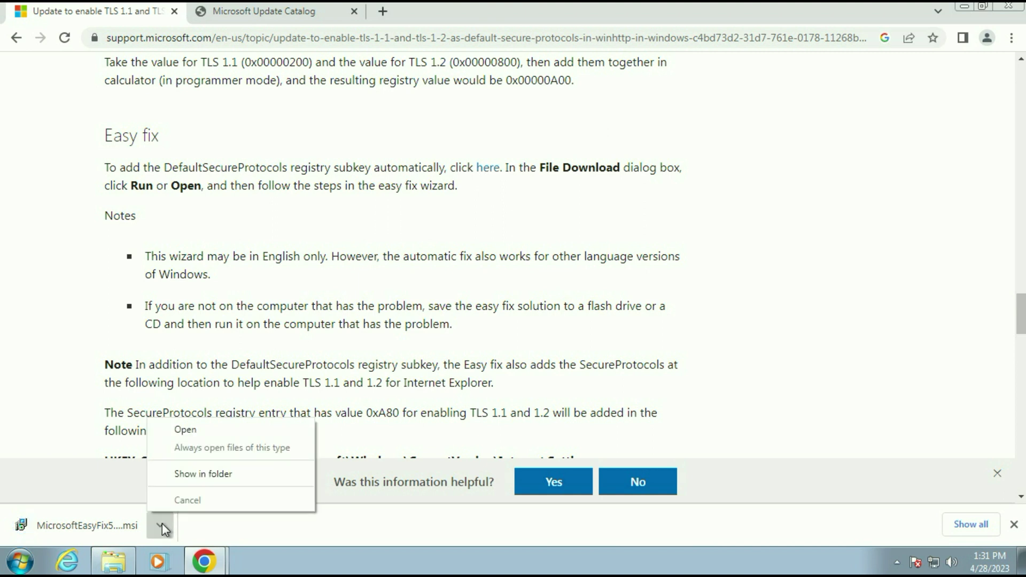
{"action": "left_click", "coordinate": [209, 474]}
{"action": "left_click", "coordinate": [265, 204]}
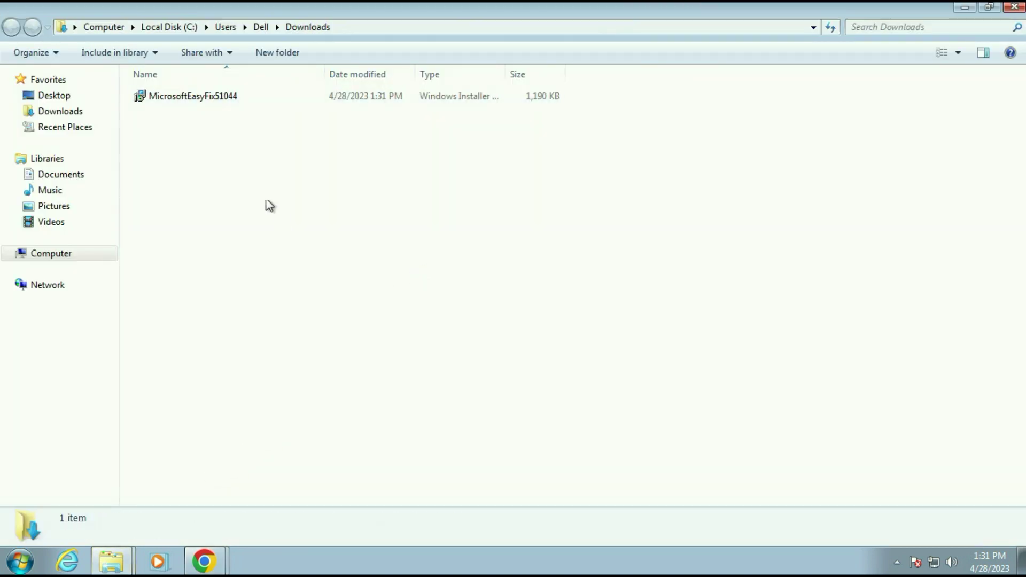
{"action": "left_click", "coordinate": [239, 101]}
{"action": "right_click", "coordinate": [239, 101]}
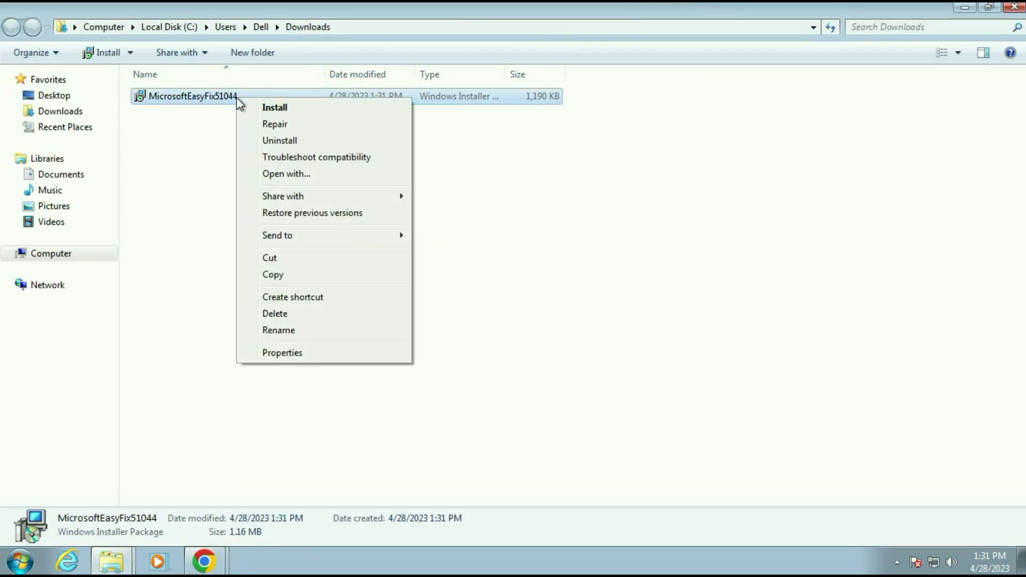
{"action": "left_click", "coordinate": [268, 258]}
{"action": "left_click", "coordinate": [965, 8]}
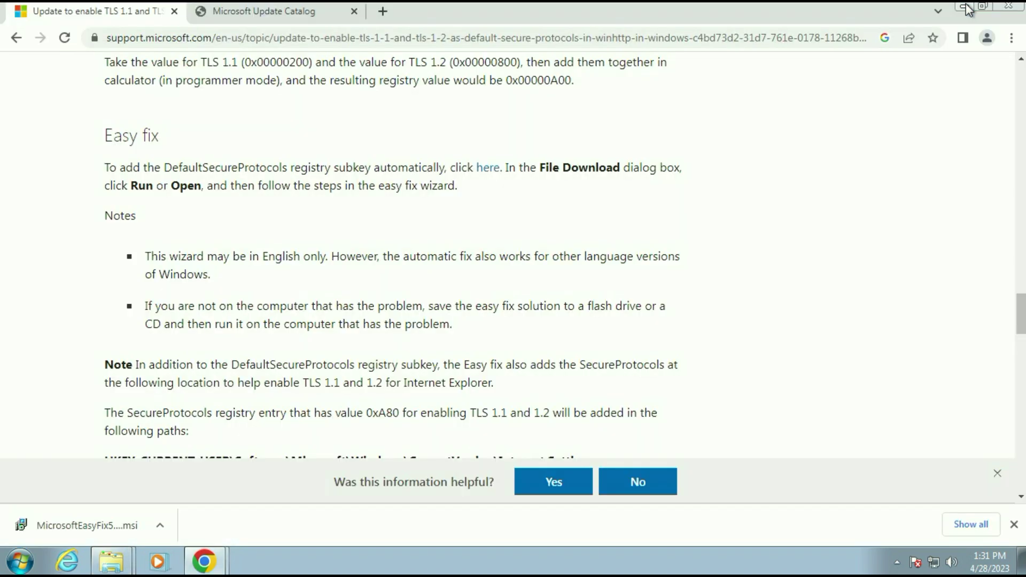
{"action": "left_click", "coordinate": [967, 4]}
{"action": "right_click", "coordinate": [372, 178]}
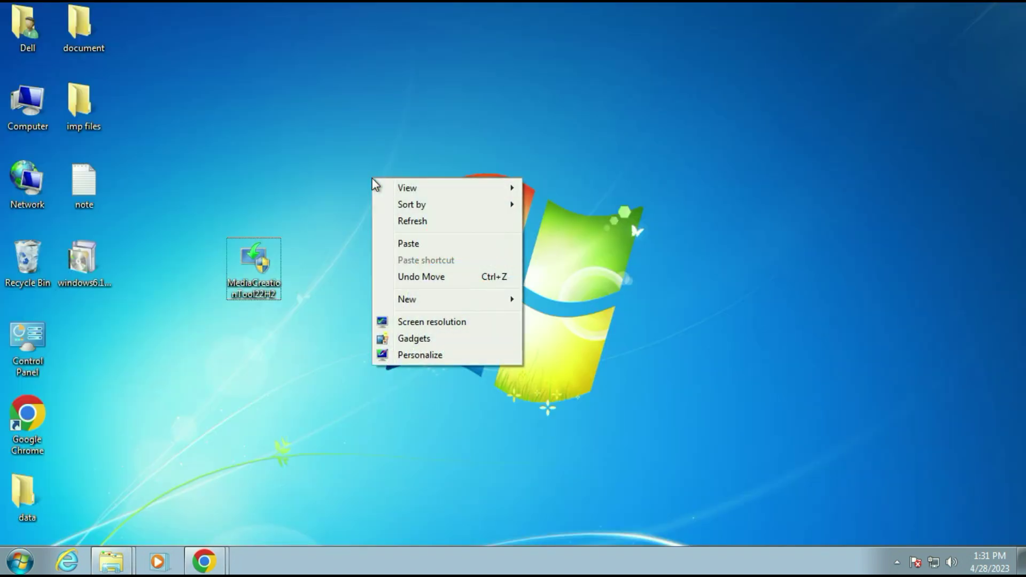
{"action": "left_click", "coordinate": [409, 241]}
- Place the MicrosoftEasyFix51044 and KB3140245 installers side by side on the desktop, above the Media Creation Tool
{"action": "left_click_drag", "start_coordinate": [369, 115], "coordinate": [200, 117]}
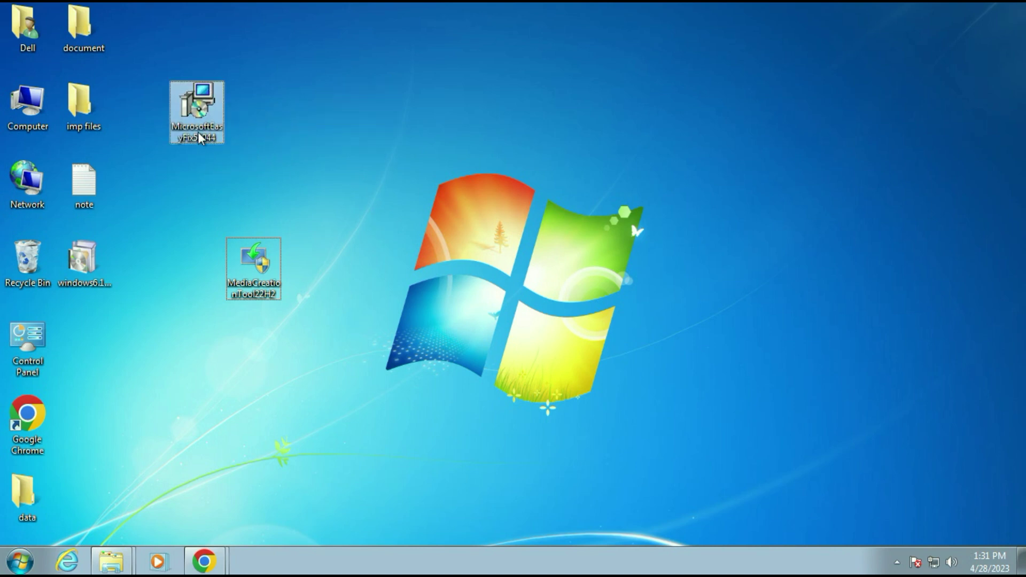
{"action": "left_click_drag", "start_coordinate": [77, 265], "coordinate": [301, 111]}
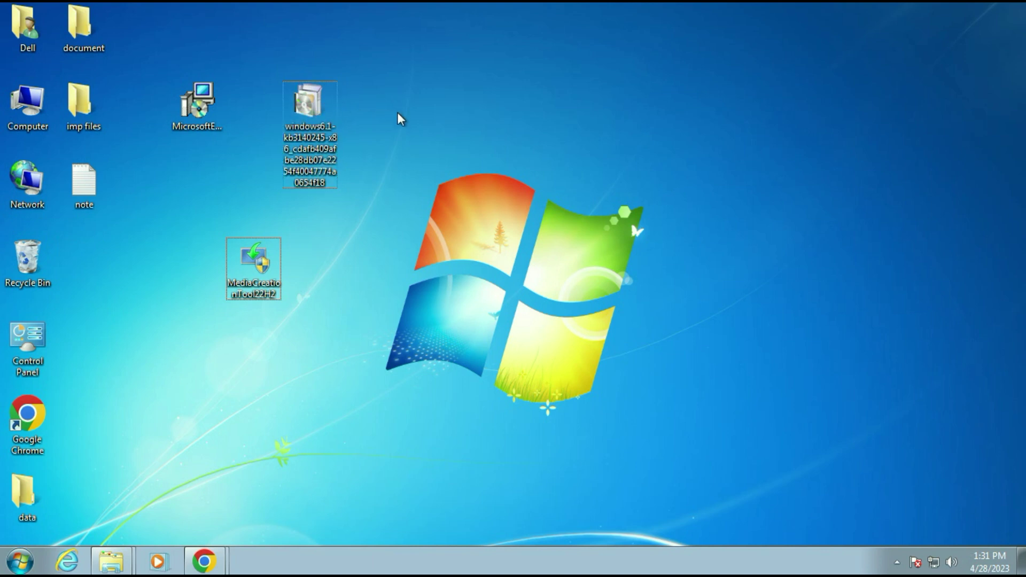
{"action": "left_click", "coordinate": [365, 227]}
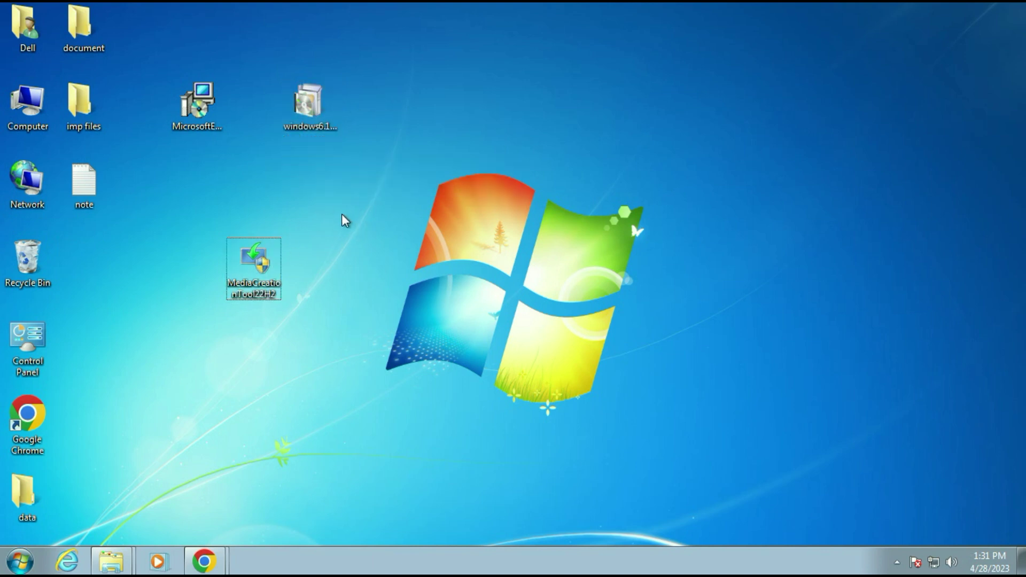
- Run the MicrosoftEasyFix51044 installer, complete its wizard and close it
{"action": "left_click", "coordinate": [199, 114]}
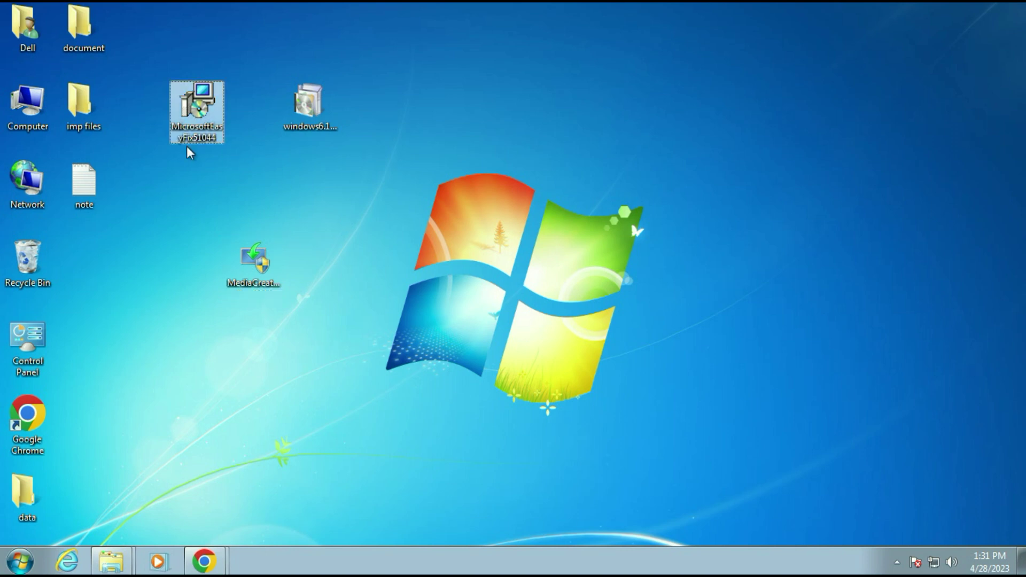
{"action": "double_click", "coordinate": [197, 118]}
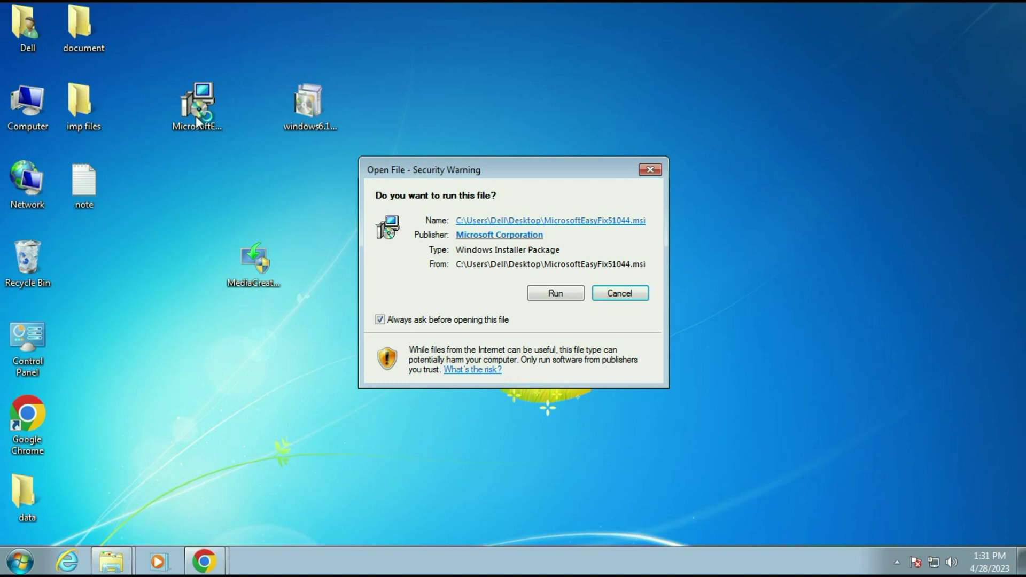
{"action": "left_click", "coordinate": [541, 291]}
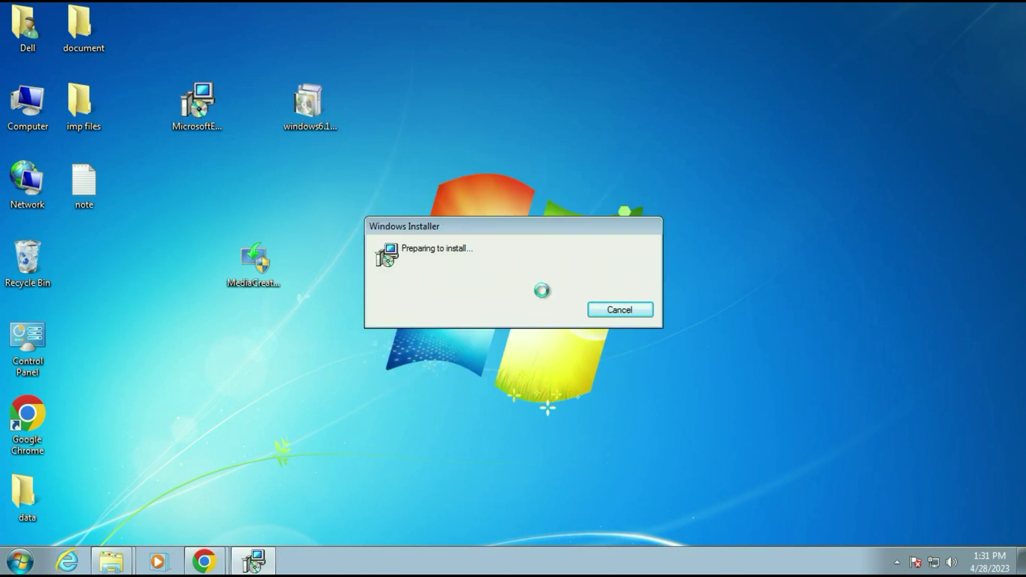
{"action": "left_click", "coordinate": [654, 409]}
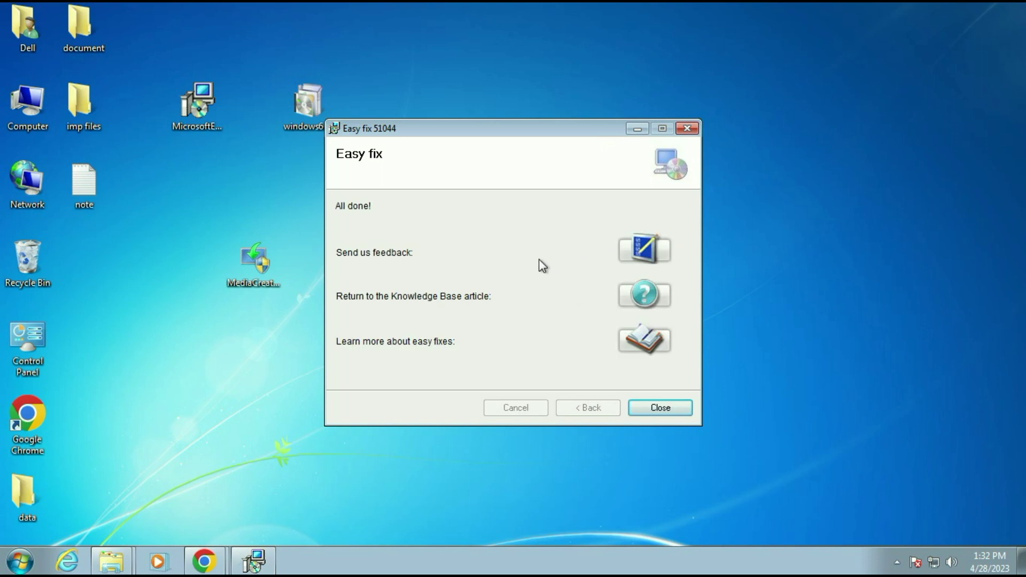
{"action": "left_click", "coordinate": [661, 408]}
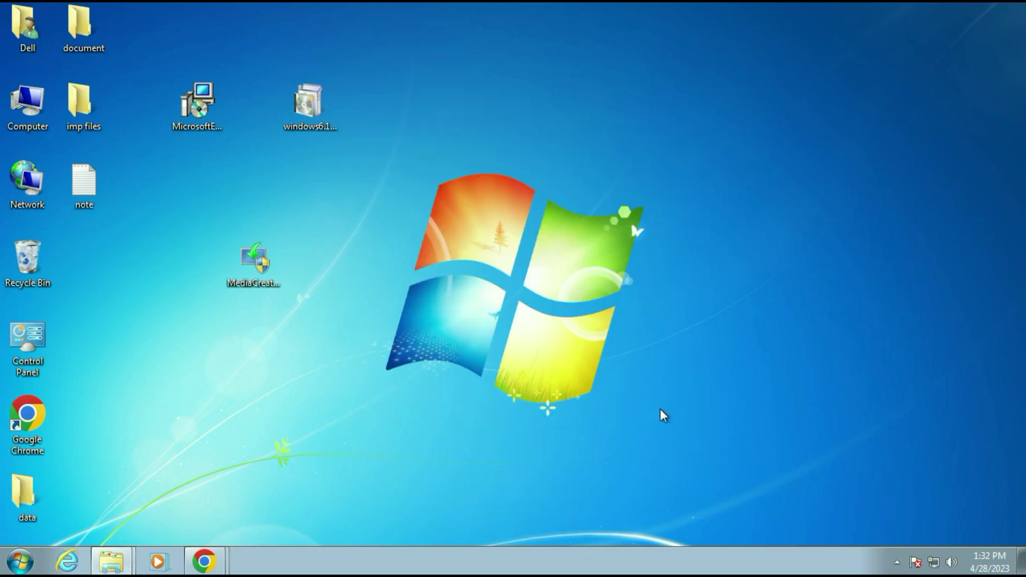
- Run the standalone KB3140245 update package from the desktop and dismiss the installer's message
{"action": "left_click", "coordinate": [316, 126]}
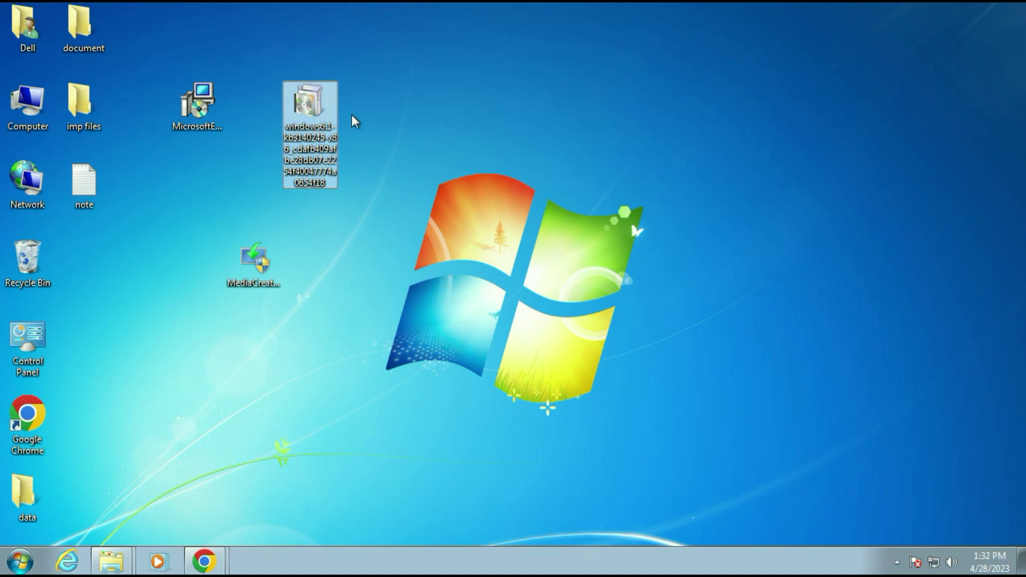
{"action": "double_click", "coordinate": [309, 129]}
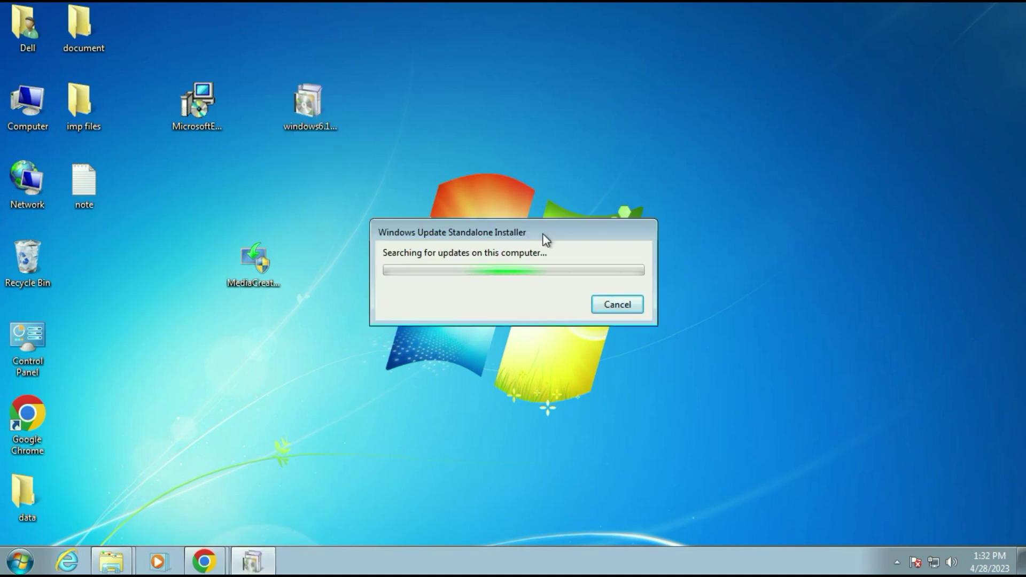
{"action": "left_click_drag", "start_coordinate": [535, 264], "coordinate": [541, 191]}
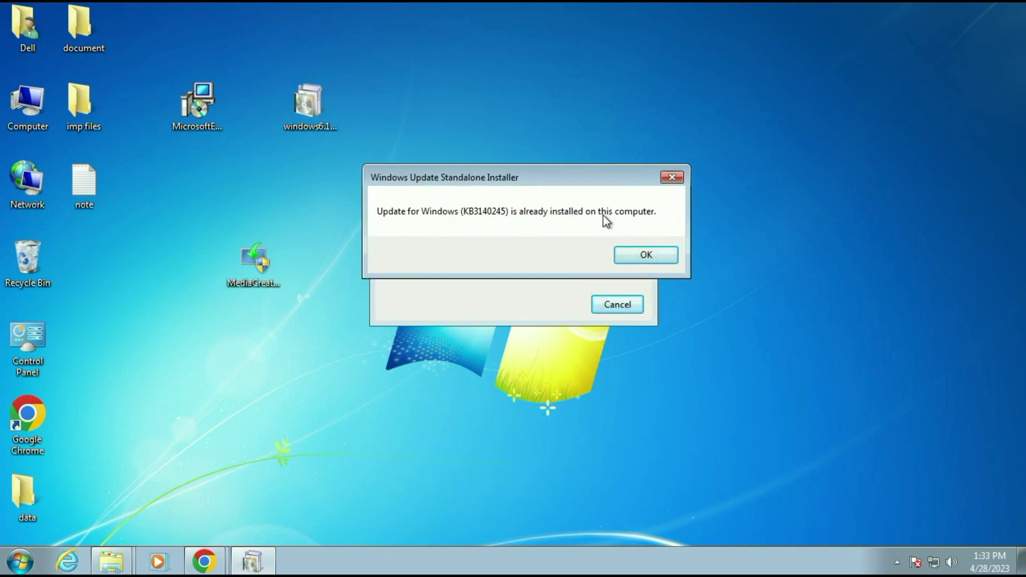
{"action": "left_click", "coordinate": [648, 255]}
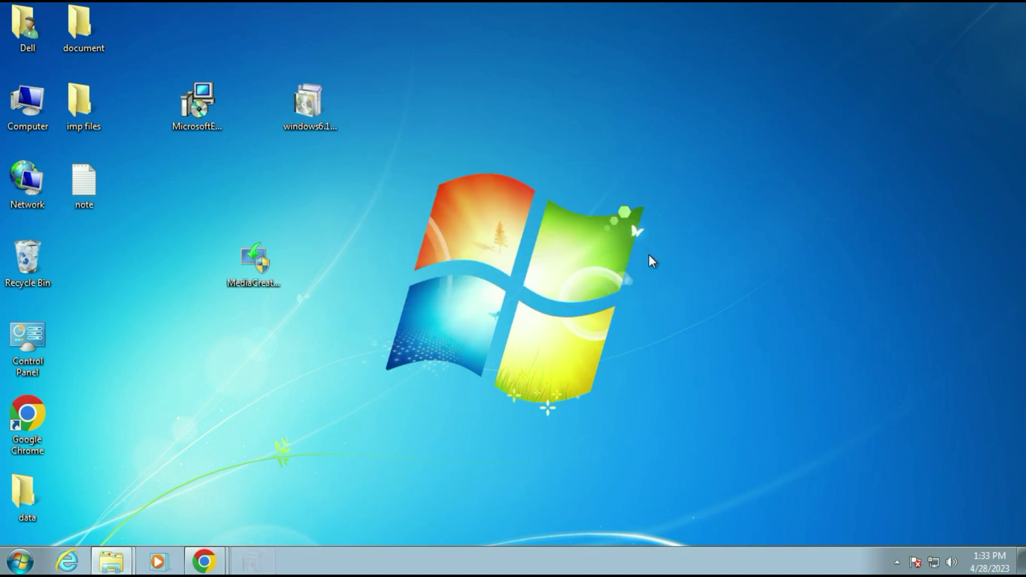
{"action": "left_click_drag", "start_coordinate": [484, 33], "coordinate": [161, 192]}
{"action": "left_click", "coordinate": [398, 242]}
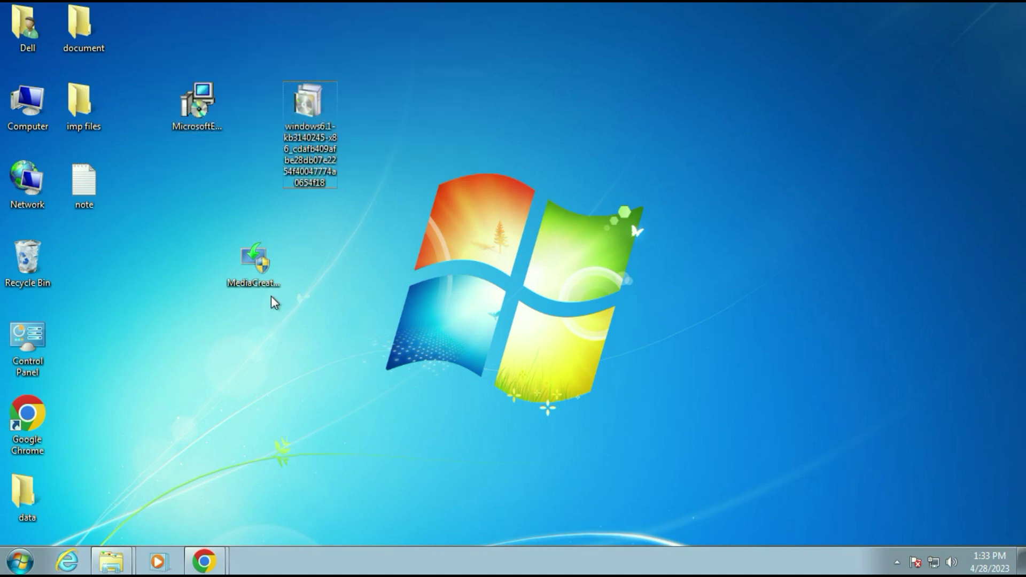
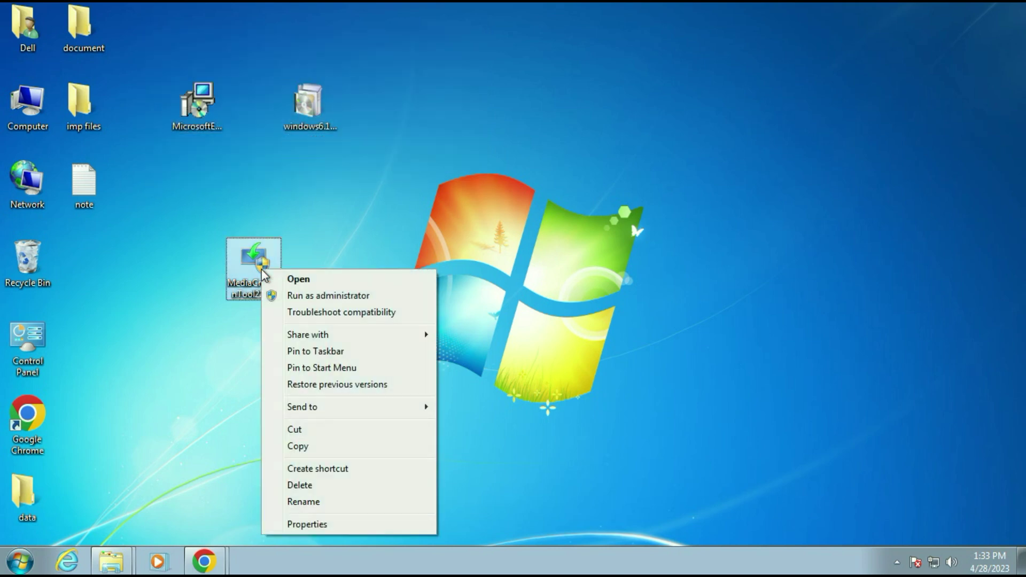
- Run MediaCreationTool22H2 as administrator and allow it to make changes
{"action": "left_click", "coordinate": [308, 297]}
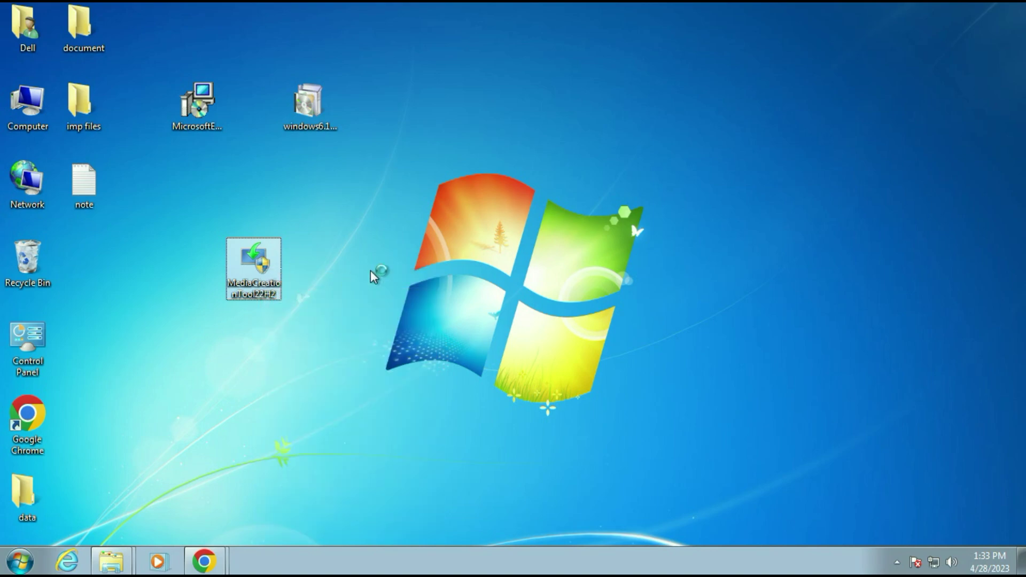
{"action": "left_click", "coordinate": [587, 308]}
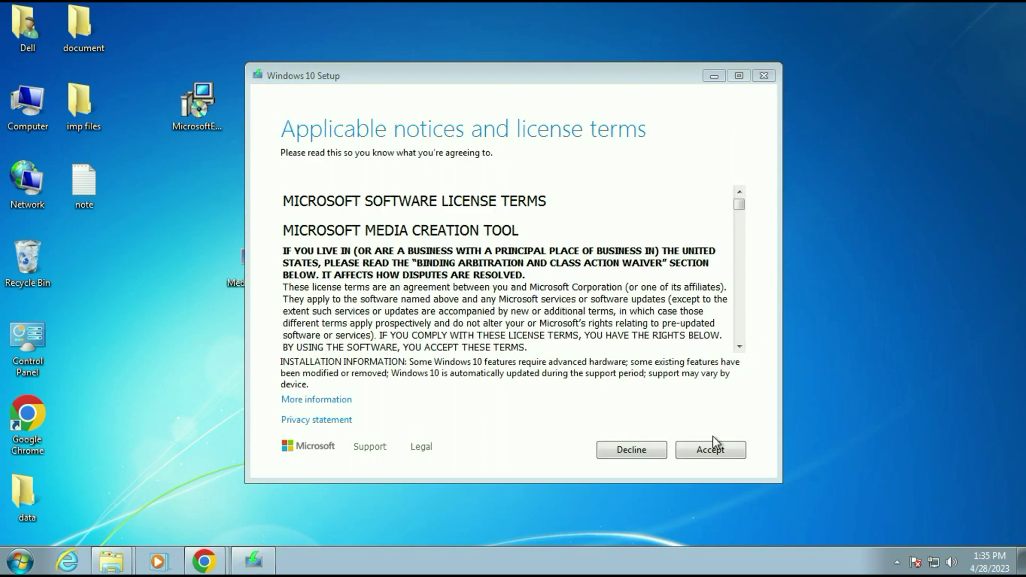
- Accept the Media Creation Tool license terms in Windows 10 Setup
{"action": "mouse_move", "coordinate": [737, 205]}
{"action": "left_mouse_down"}
{"action": "mouse_move", "coordinate": [730, 331]}
{"action": "mouse_move", "coordinate": [726, 198]}
{"action": "left_mouse_up"}
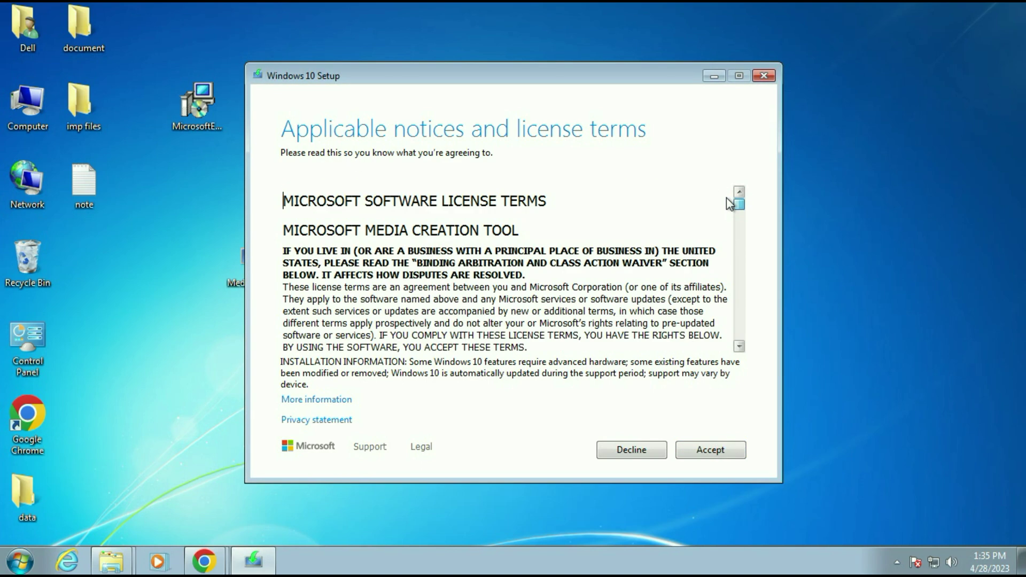
{"action": "left_click", "coordinate": [728, 451]}
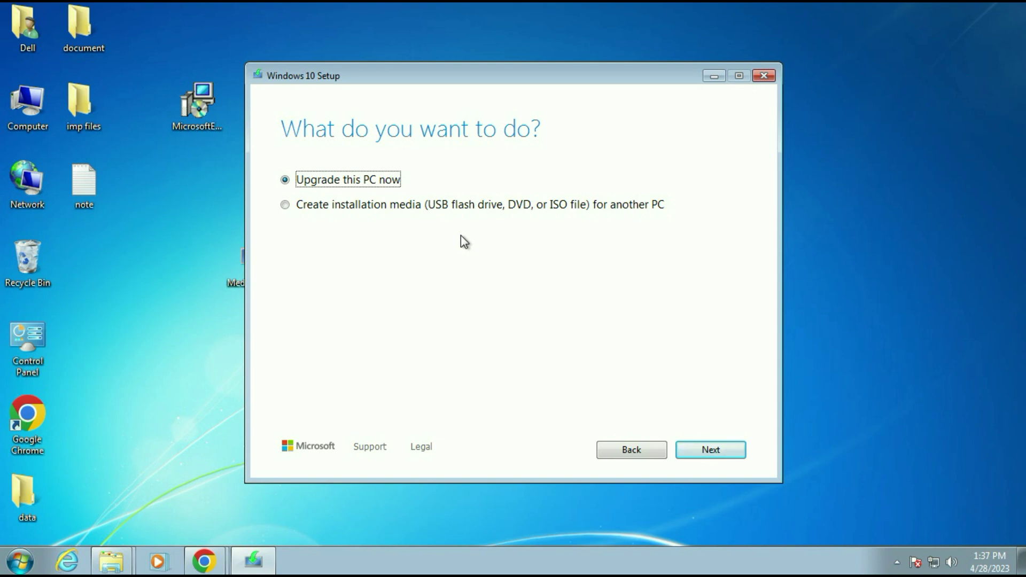
- Choose to create installation media for another PC and turn off the recommended options for this PC
{"action": "left_click", "coordinate": [284, 205]}
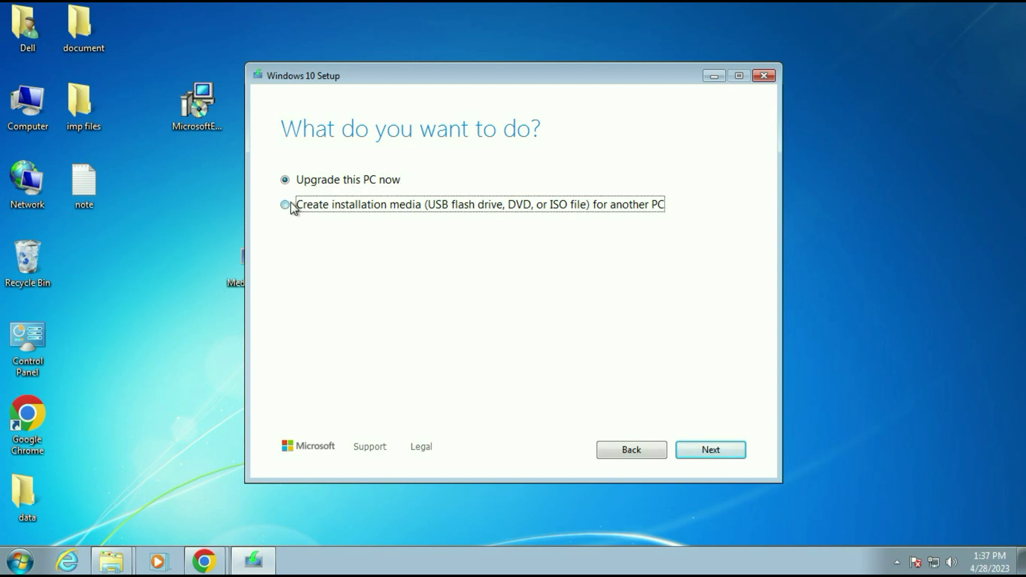
{"action": "left_click", "coordinate": [709, 450]}
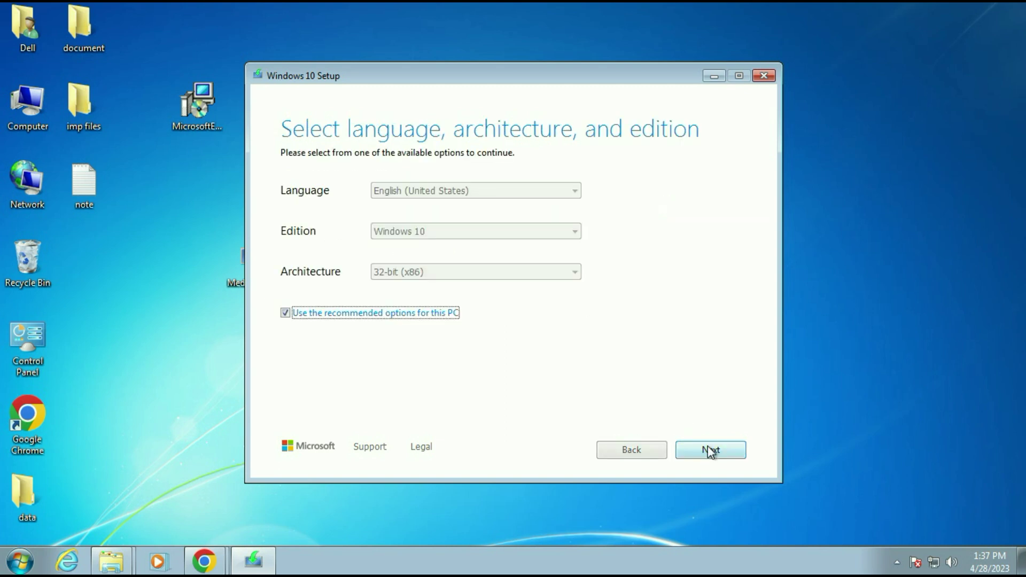
{"action": "left_click", "coordinate": [285, 313]}
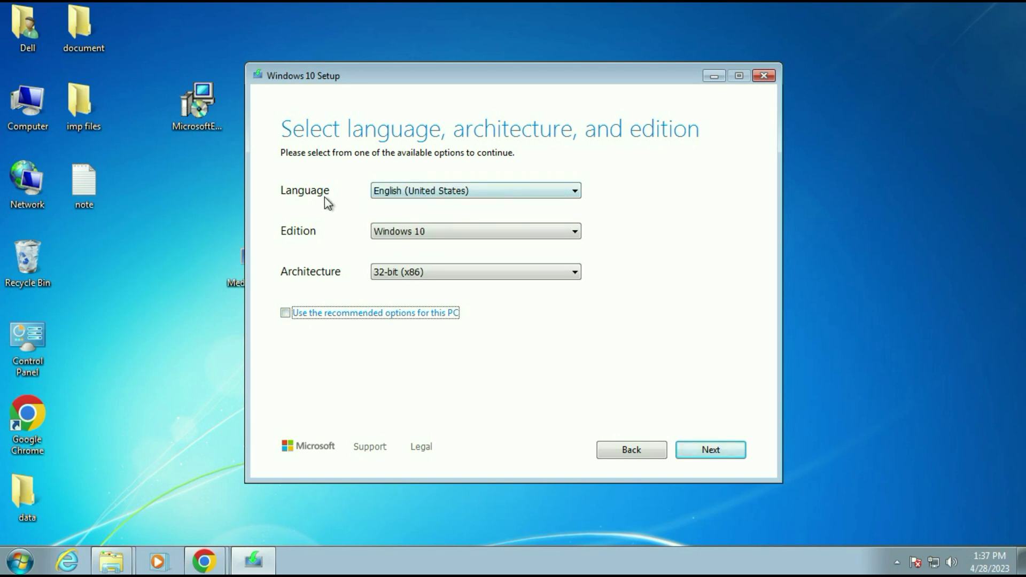
- Browse the language and edition choices, keeping English (United States) and Windows 10, and set the architecture to Both
{"action": "left_click", "coordinate": [574, 191]}
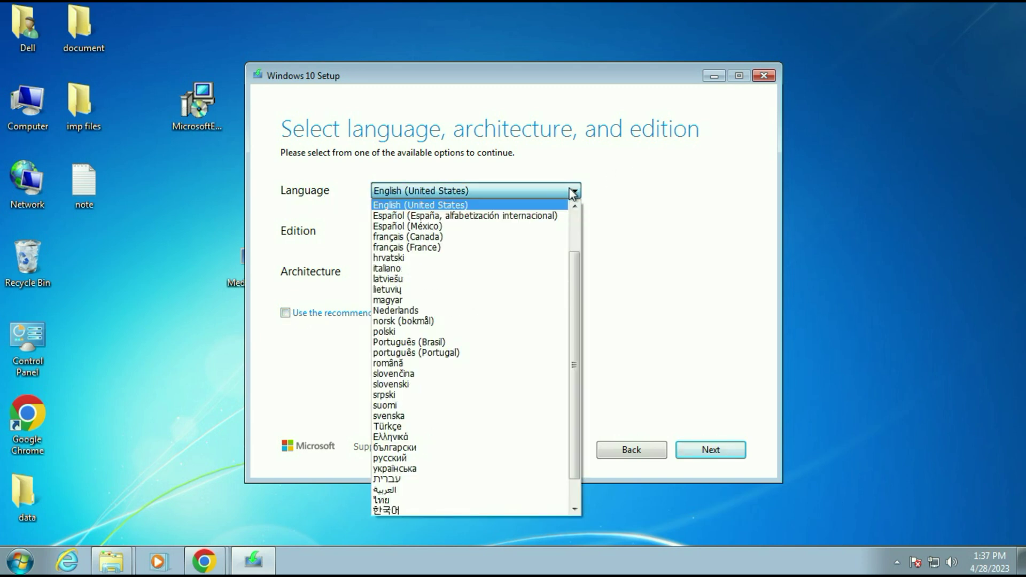
{"action": "scroll", "coordinate": [572, 262], "scroll_direction": "up", "scroll_amount": 1}
{"action": "left_click", "coordinate": [688, 222]}
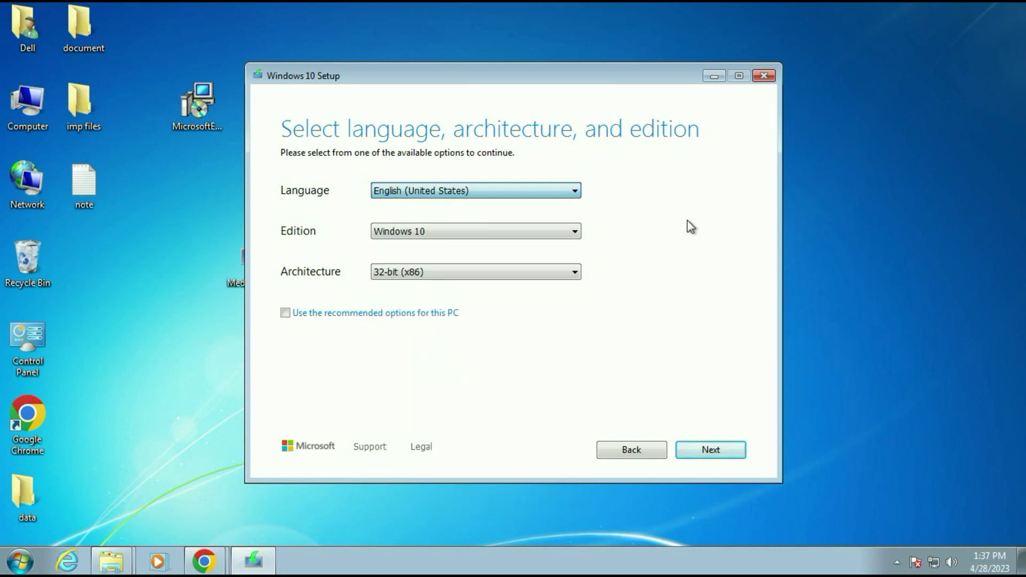
{"action": "left_click", "coordinate": [575, 232]}
{"action": "left_click", "coordinate": [519, 241]}
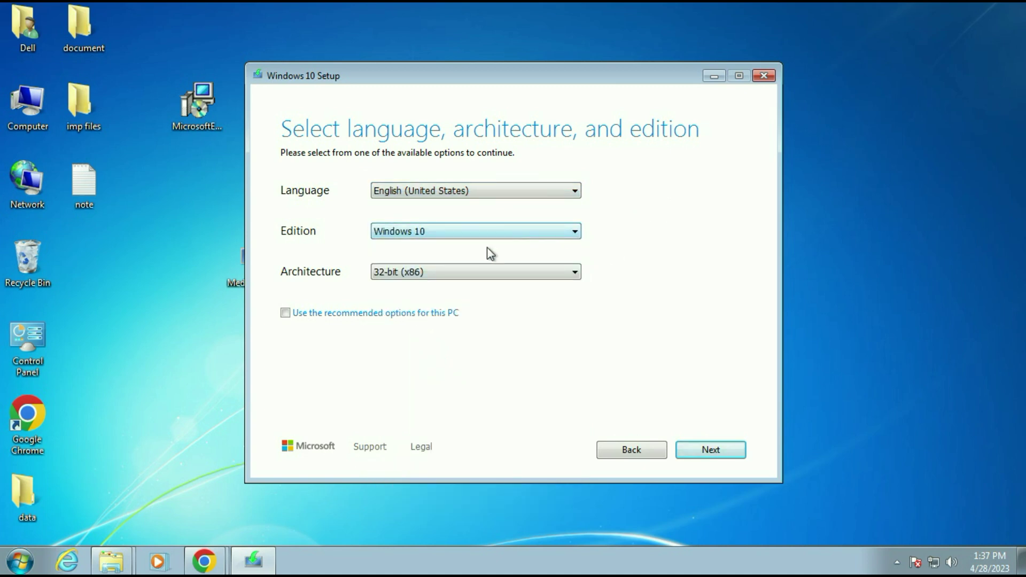
{"action": "left_click", "coordinate": [573, 273]}
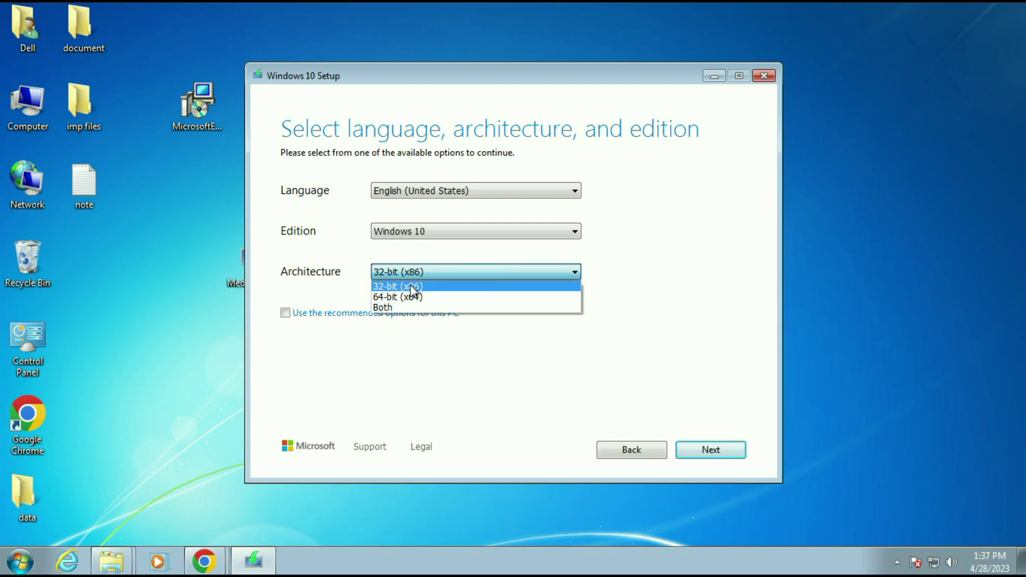
{"action": "left_click", "coordinate": [393, 307]}
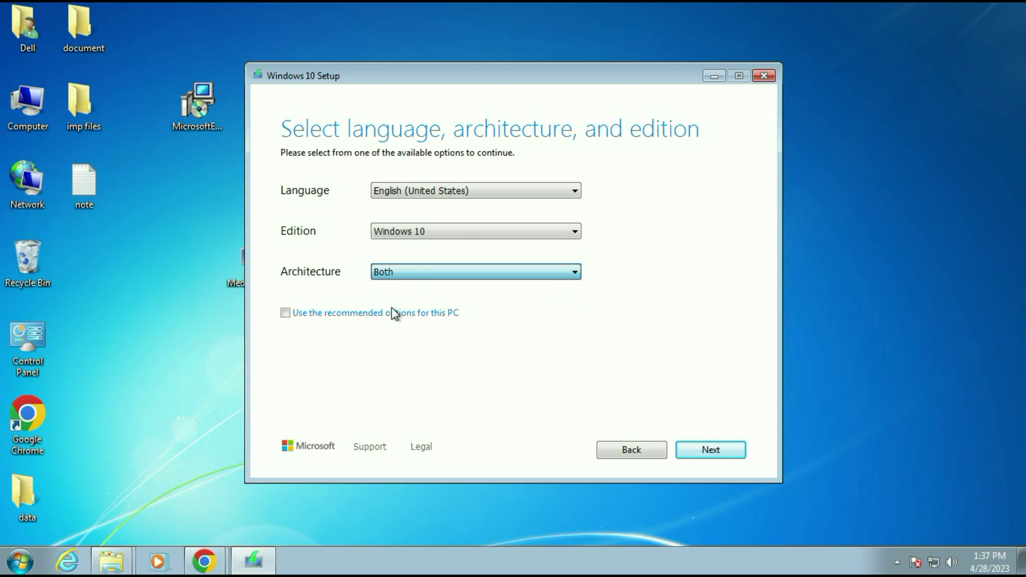
{"action": "left_click", "coordinate": [723, 448]}
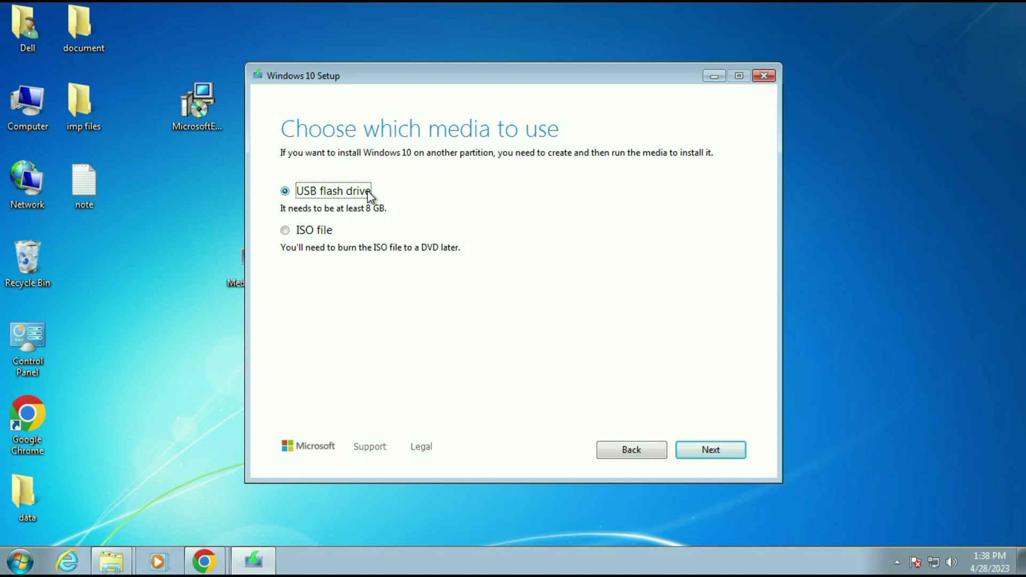
- Select ISO file as the media type, and return to the choice between upgrading and creating media
{"action": "left_click", "coordinate": [285, 234]}
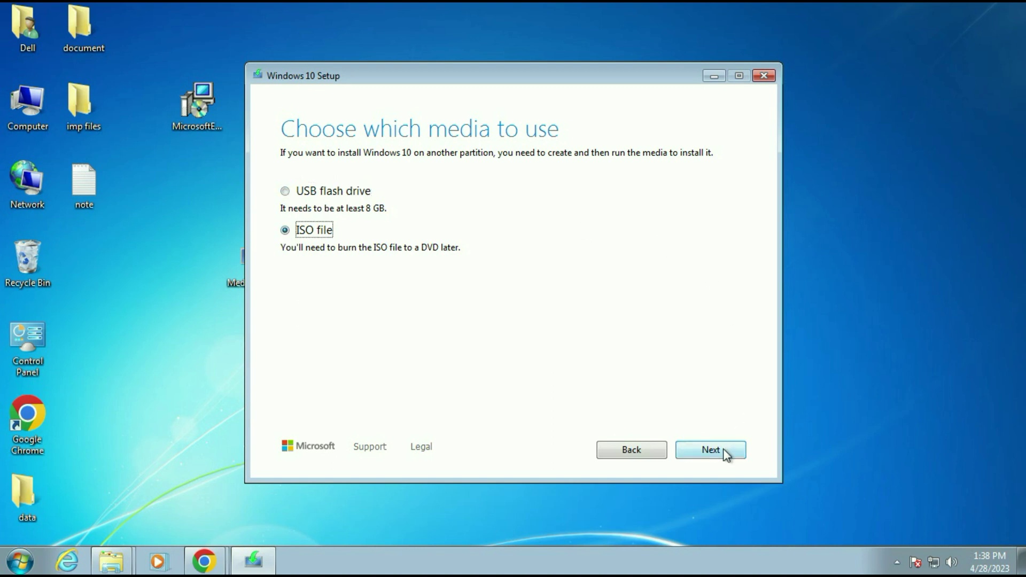
{"action": "left_click", "coordinate": [621, 454]}
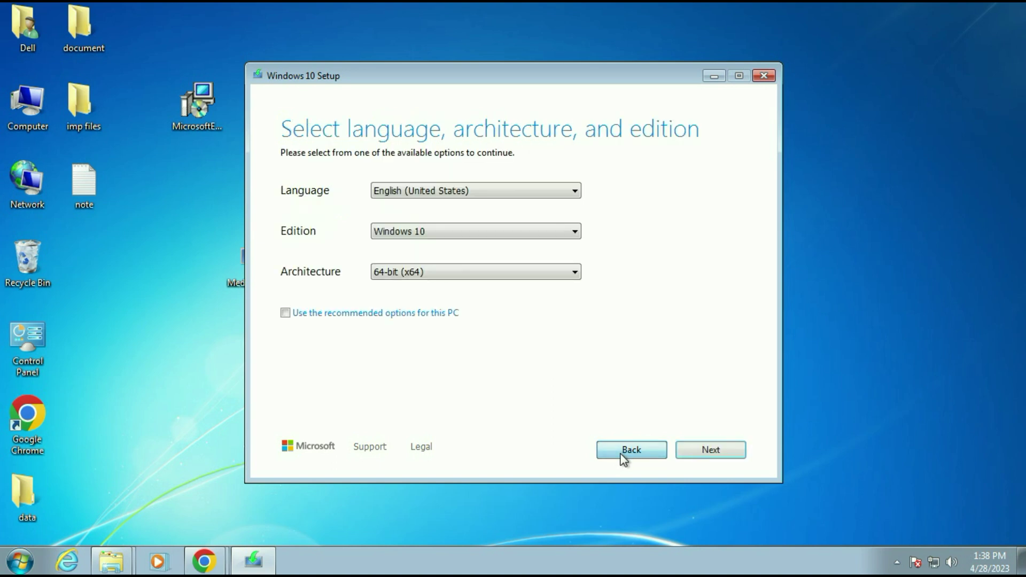
{"action": "left_click", "coordinate": [623, 457]}
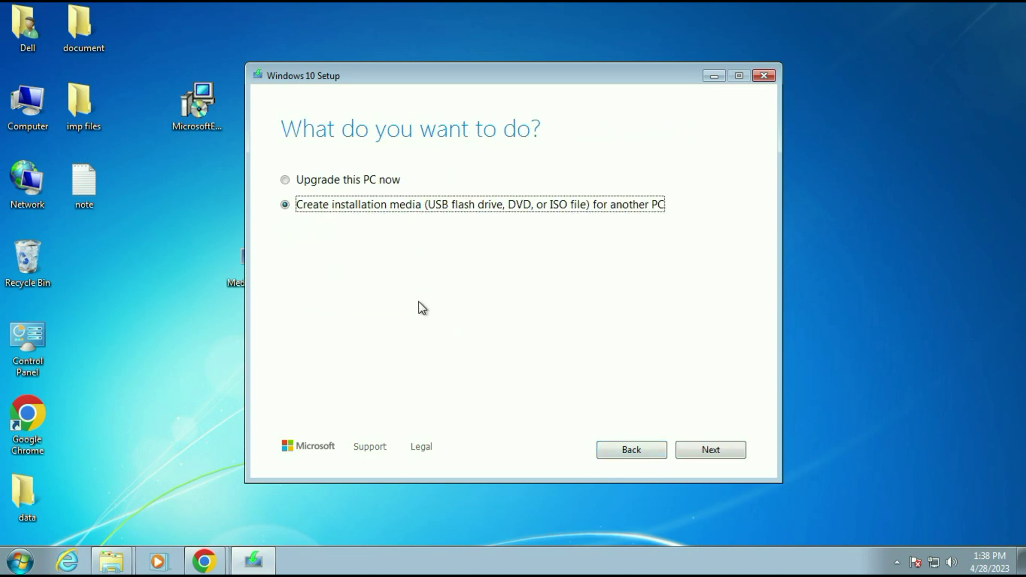
- Choose to upgrade this PC now and proceed with the setup
{"action": "left_click", "coordinate": [286, 179]}
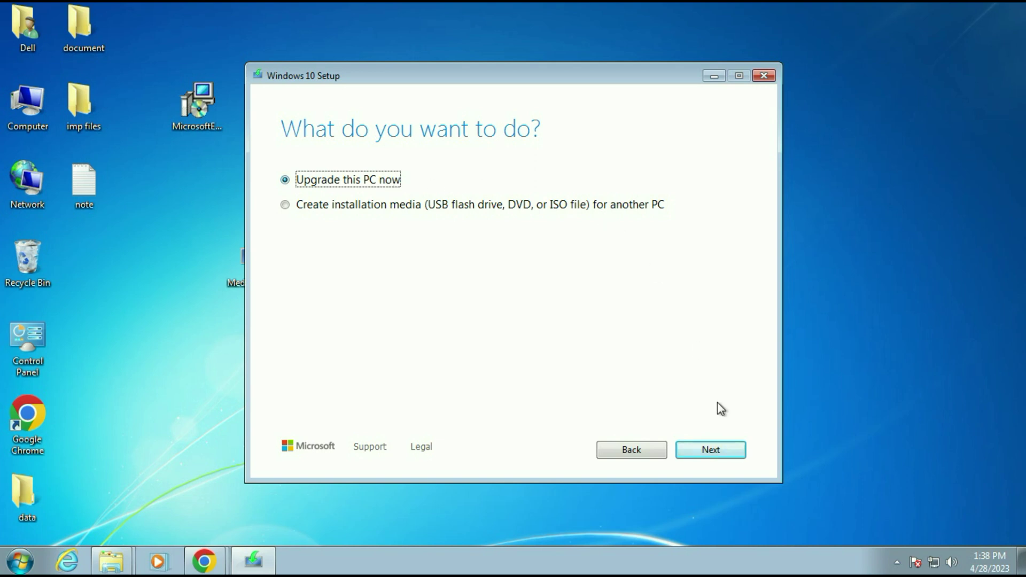
{"action": "left_click", "coordinate": [725, 450]}
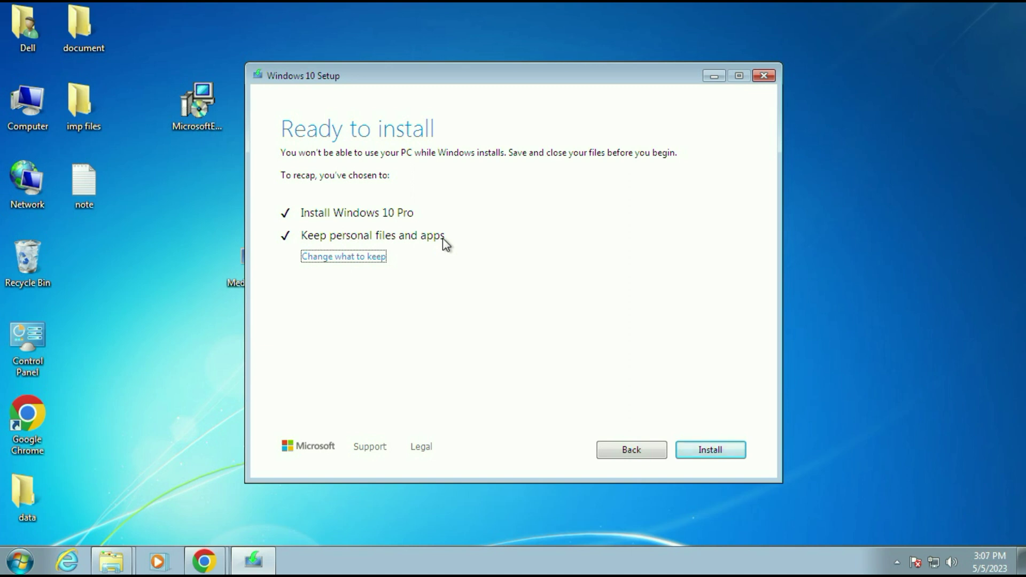
- Go through the options for what to keep and confirm Keep personal files and apps for the upgrade
{"action": "left_click", "coordinate": [341, 262]}
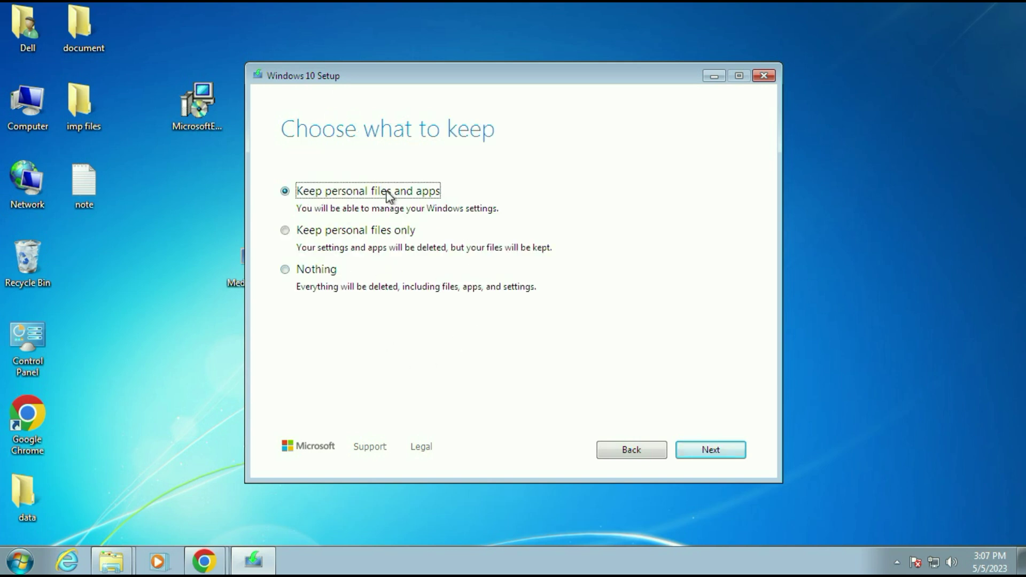
{"action": "left_click", "coordinate": [284, 230]}
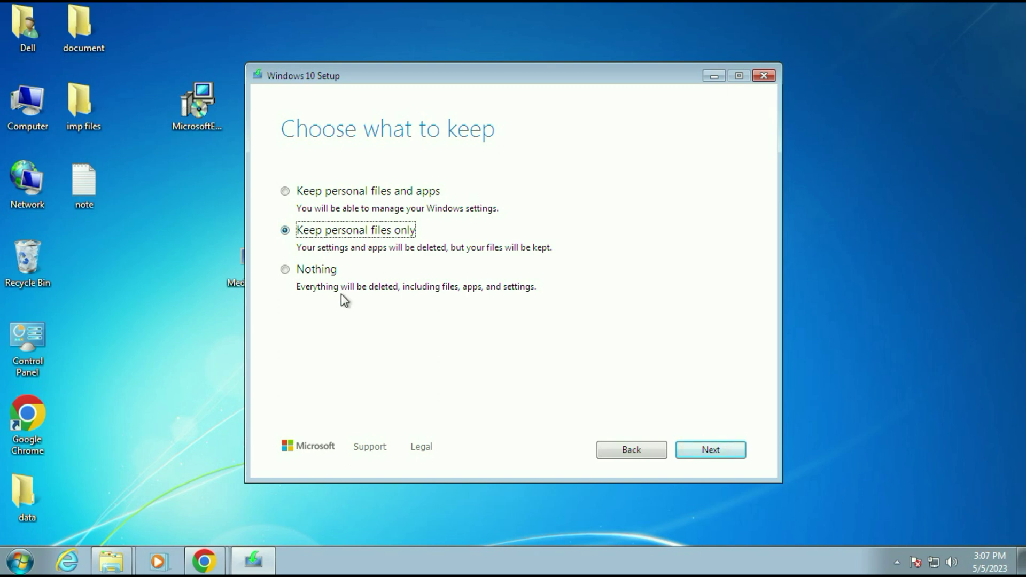
{"action": "left_click", "coordinate": [284, 270]}
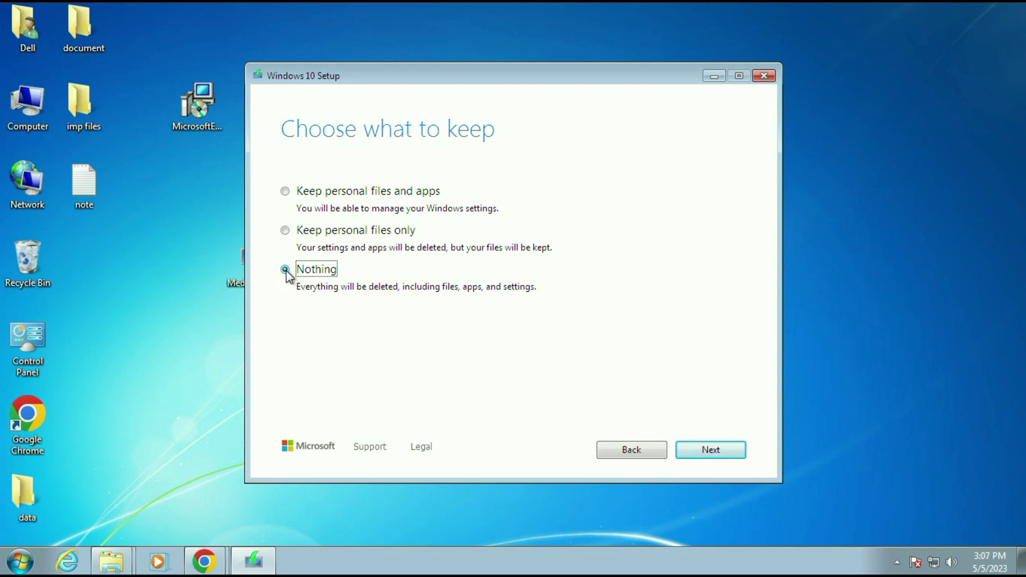
{"action": "left_click", "coordinate": [285, 192]}
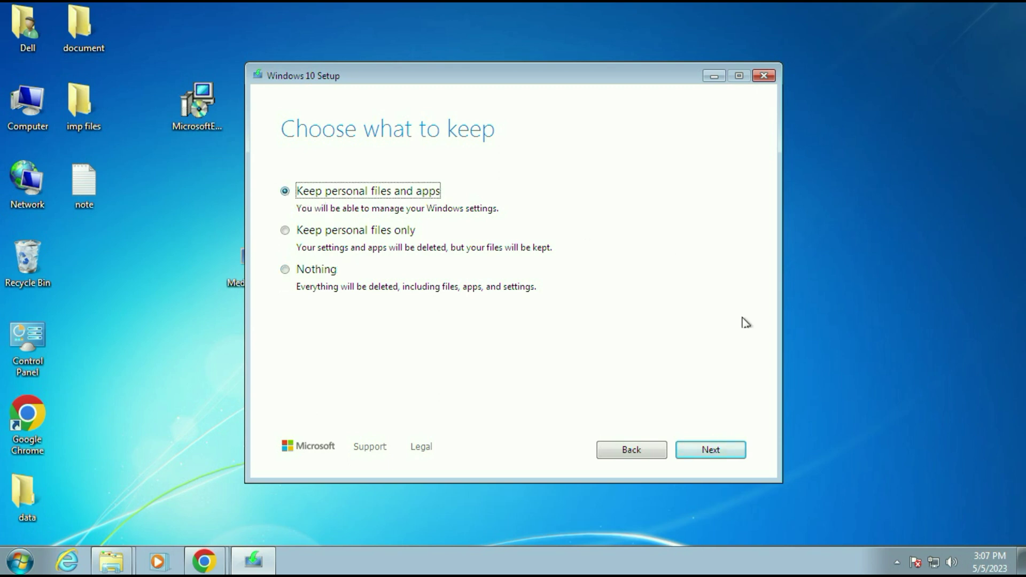
{"action": "left_click", "coordinate": [726, 460]}
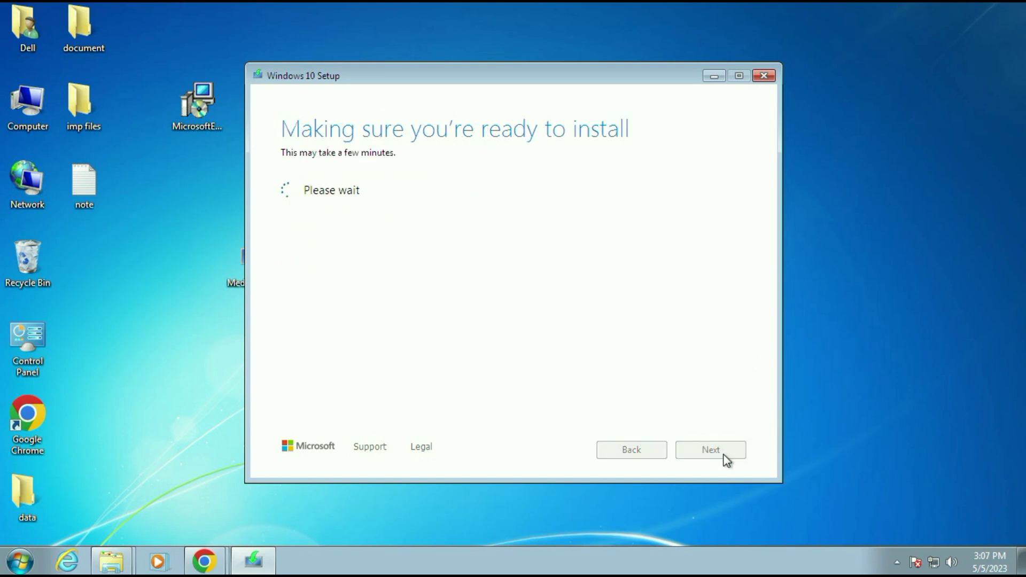